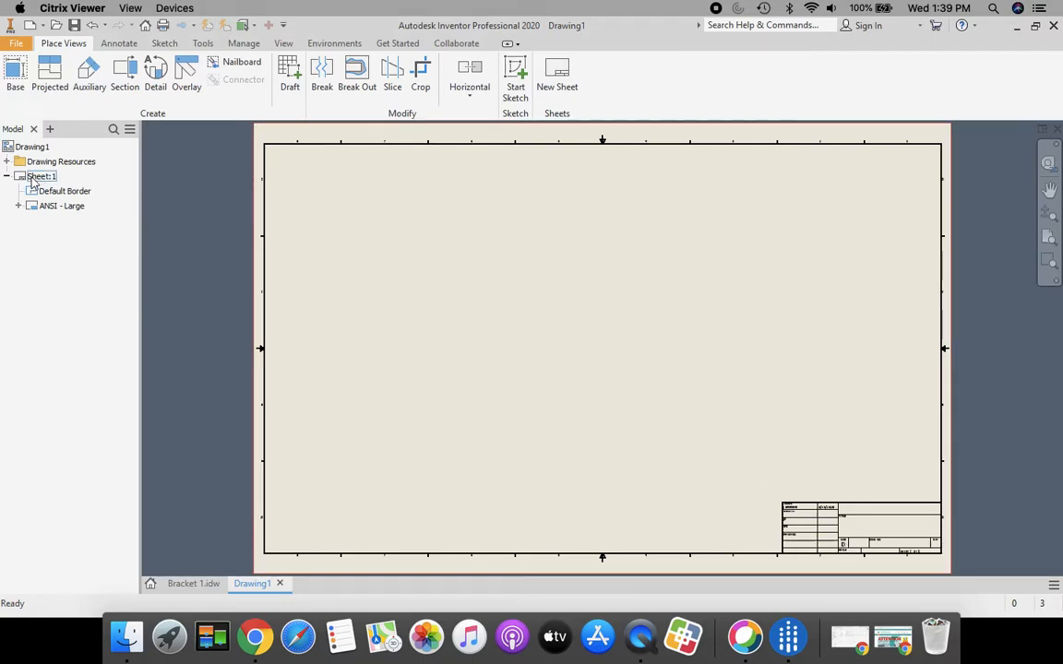
- Change the drawing sheet's size to B, keeping the landscape orientation
right_click(36, 179)
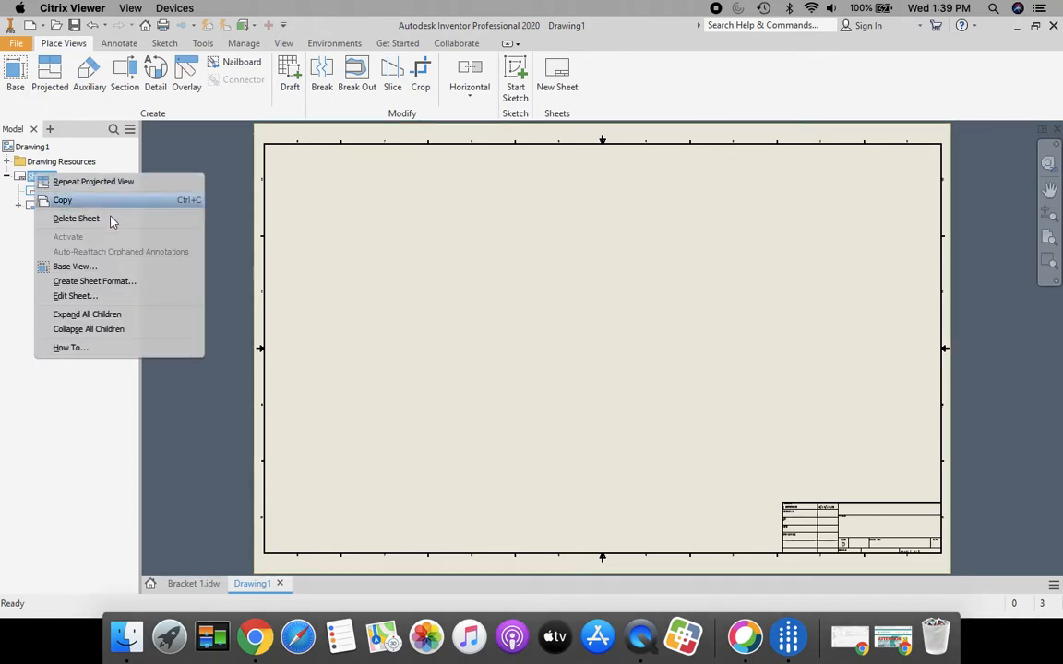
left_click(76, 296)
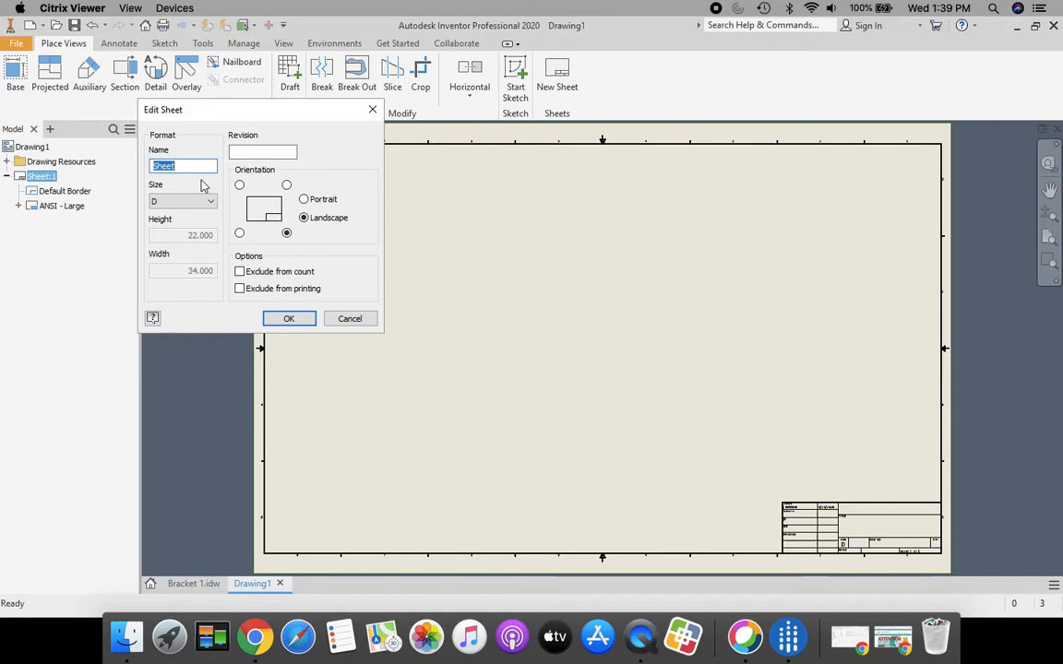
left_click_drag(192, 107, 212, 101)
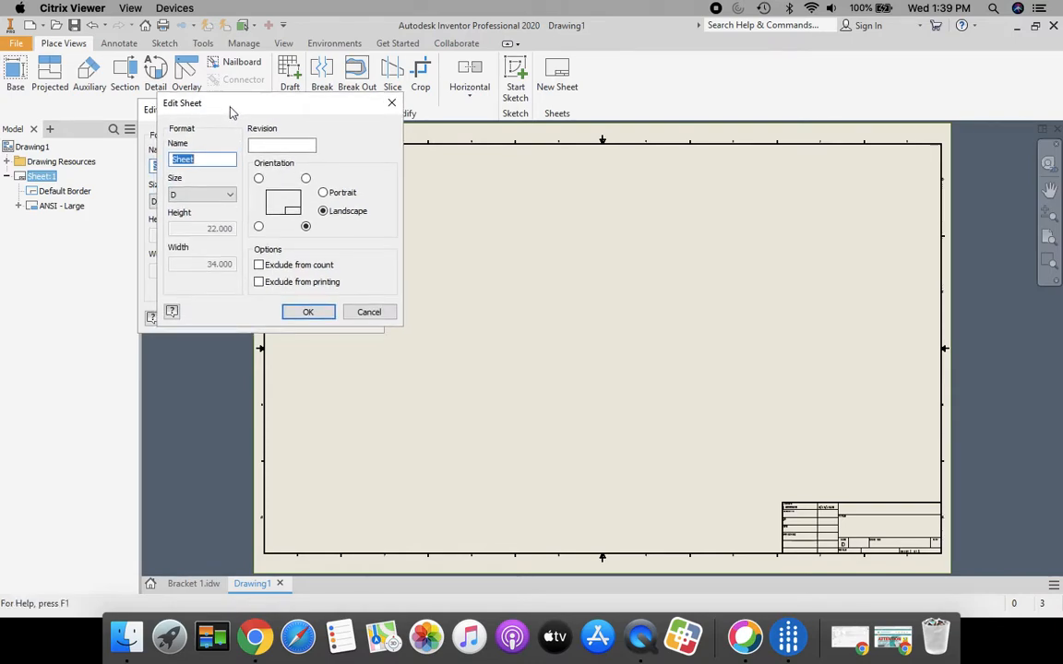
left_click(232, 201)
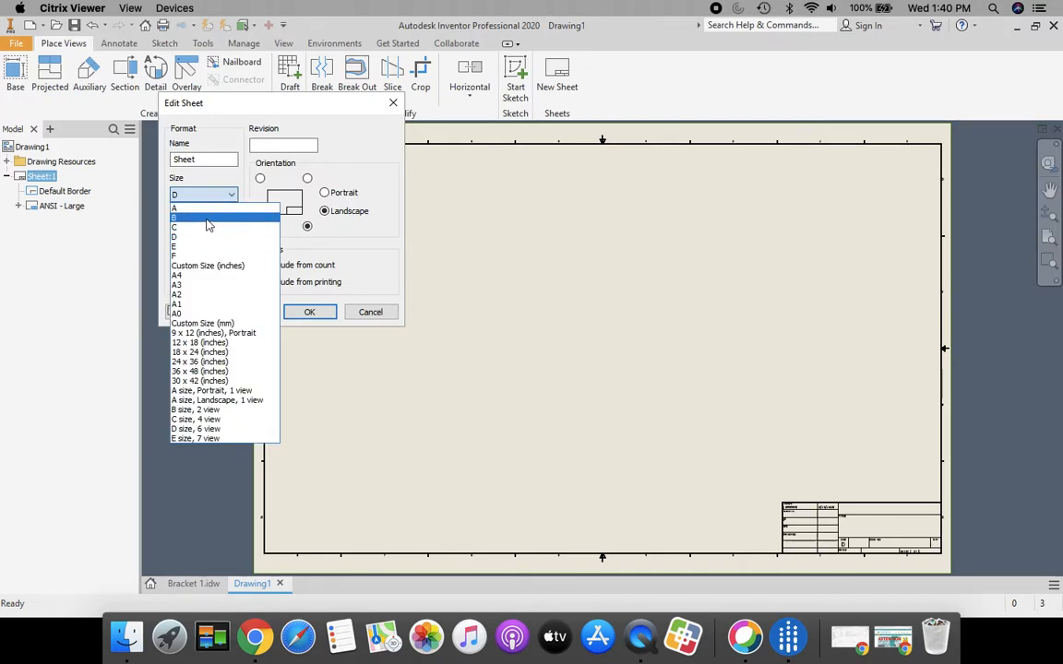
left_click(208, 218)
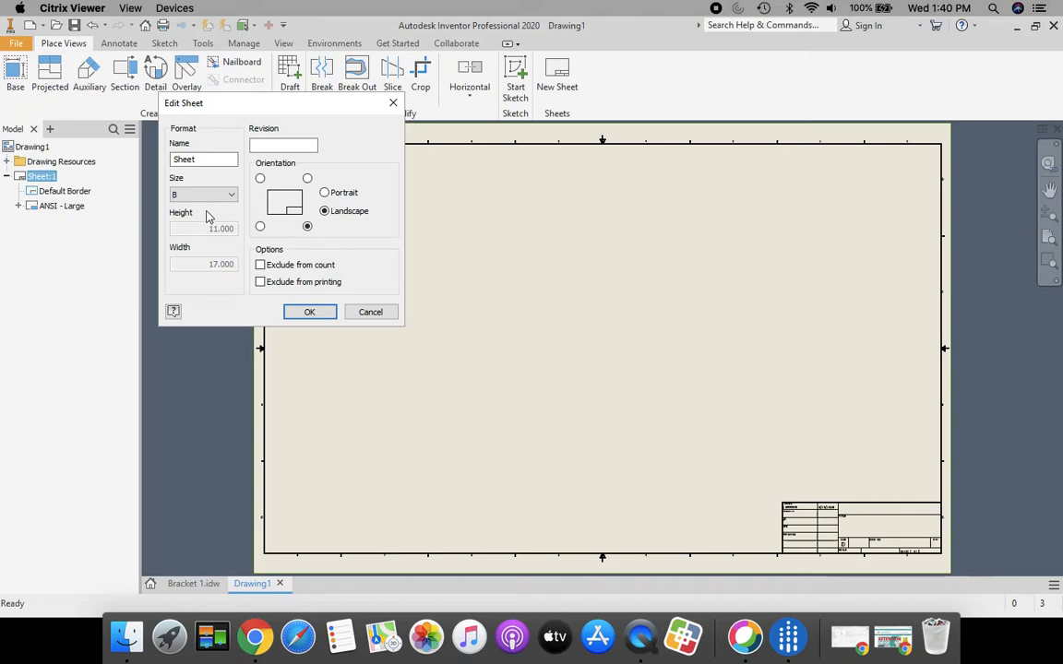
left_click(301, 314)
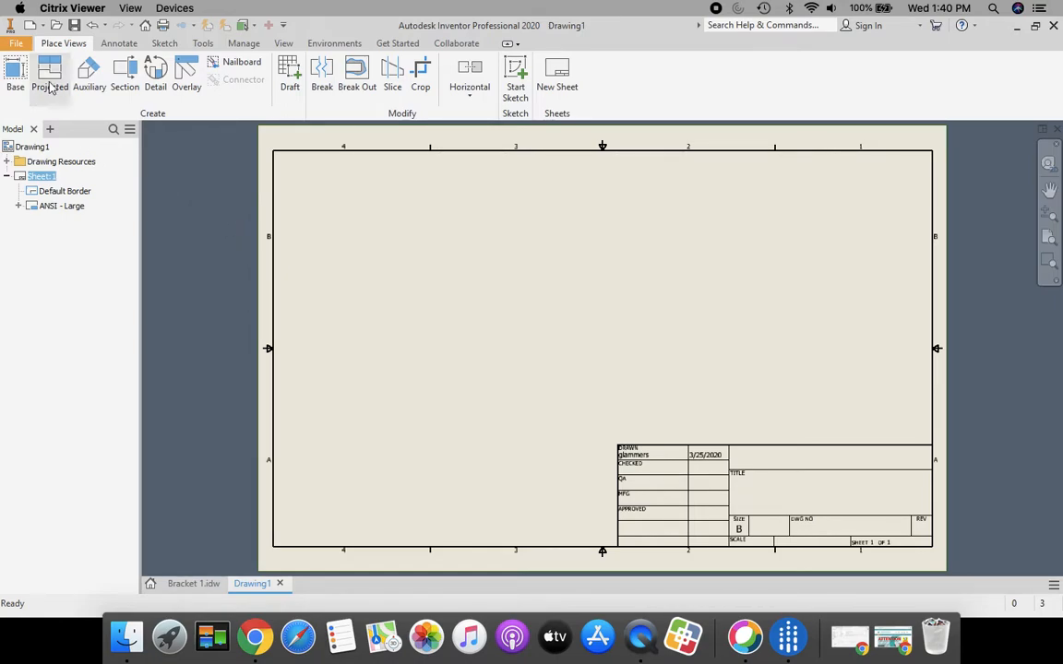
- Place a front base view of the Bracket 1 part at 1:1 scale and move it to the left half of the sheet
left_click(15, 74)
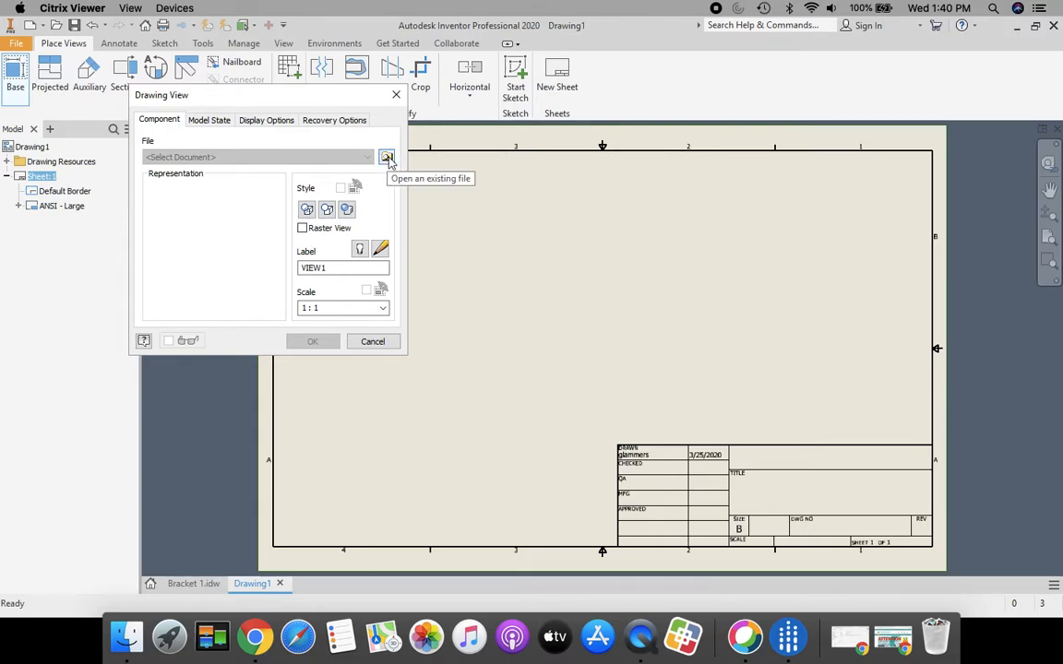
left_click(386, 159)
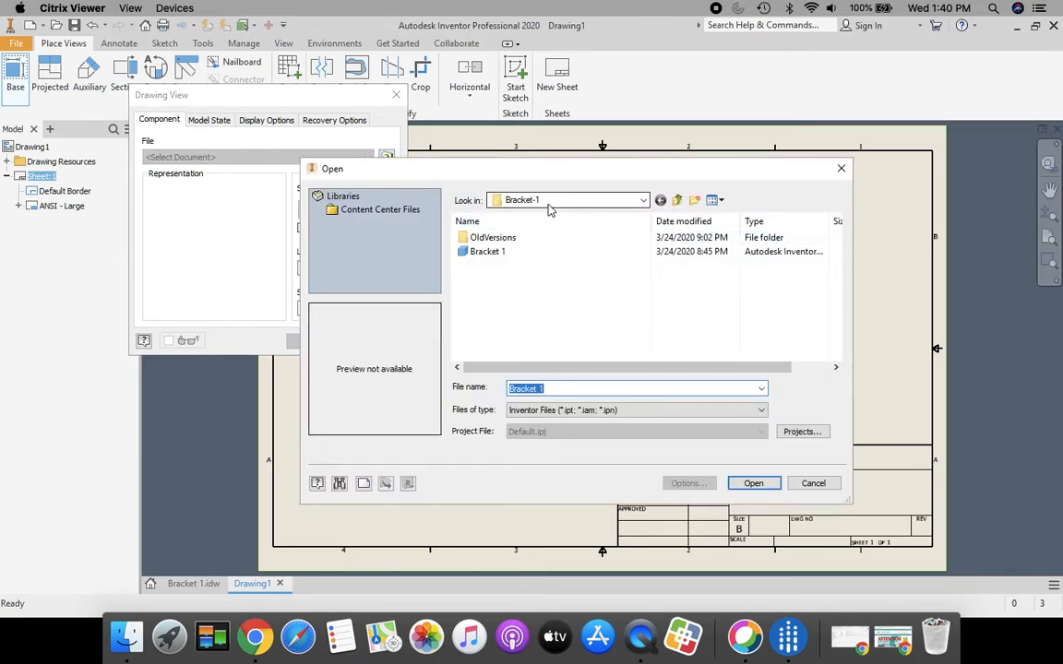
left_click(480, 259)
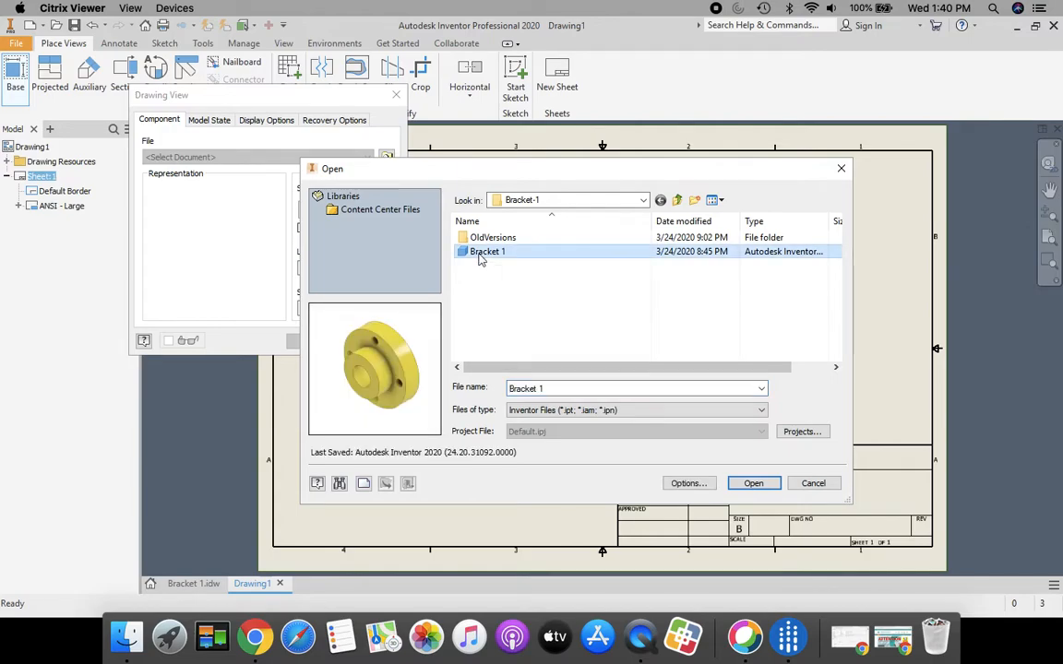
left_click(754, 482)
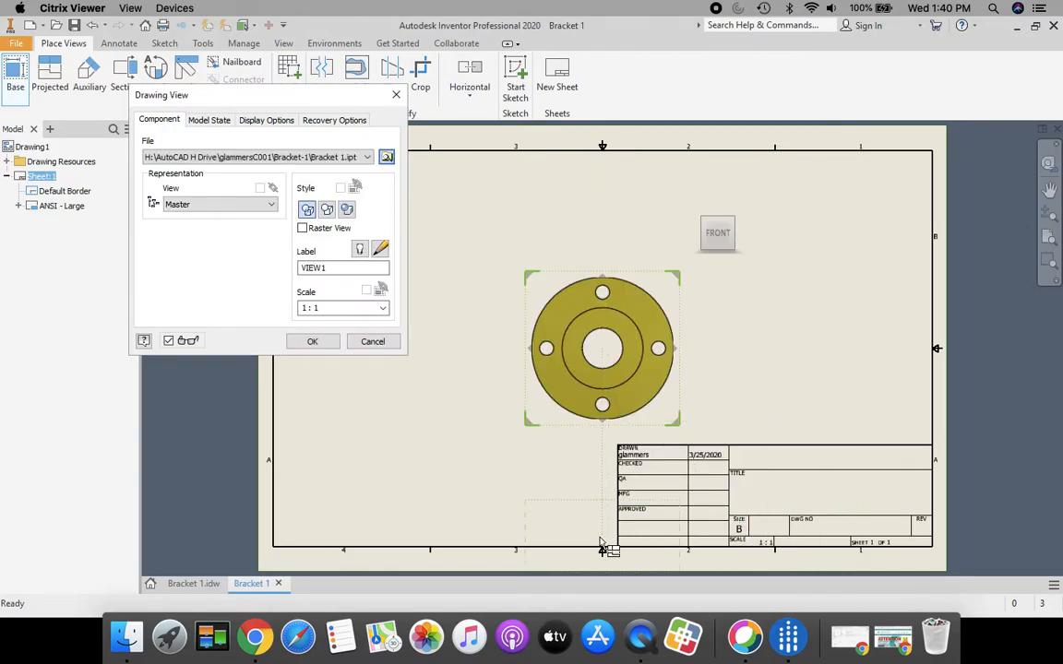
left_click(313, 342)
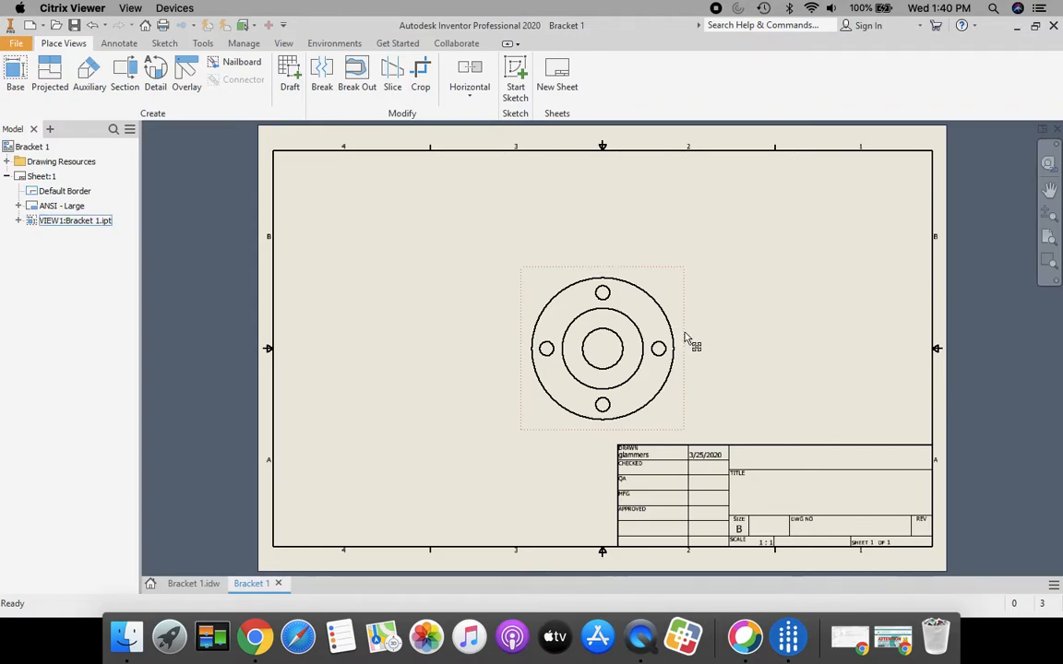
left_click_drag(687, 340, 501, 311)
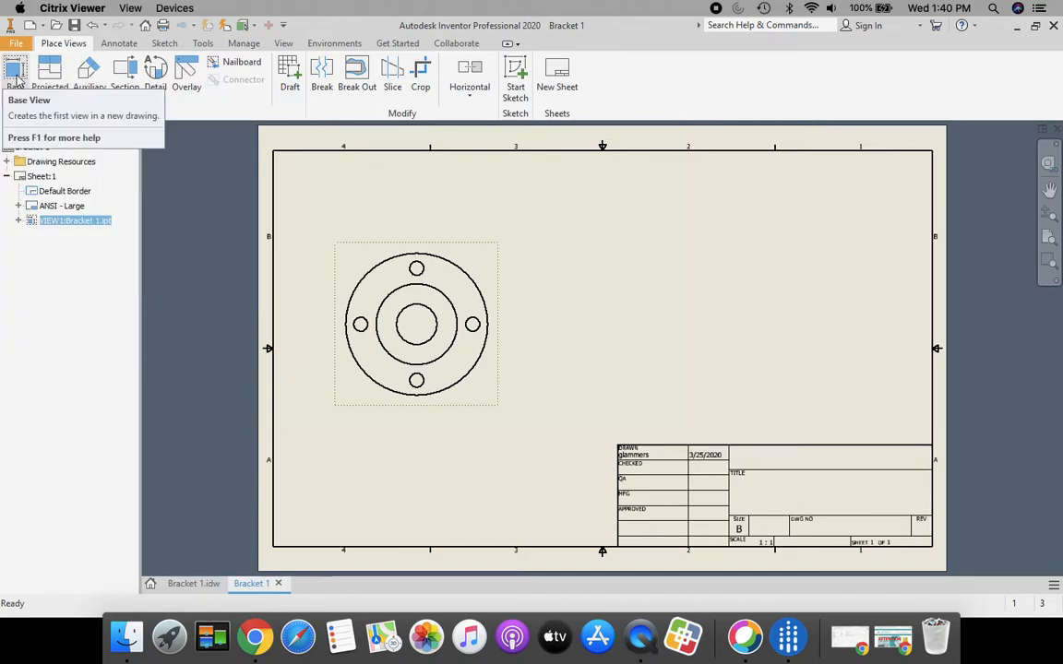
- Create projected views from the base view: a side view to its right and an isometric view in the sheet's upper-right corner
left_click(50, 81)
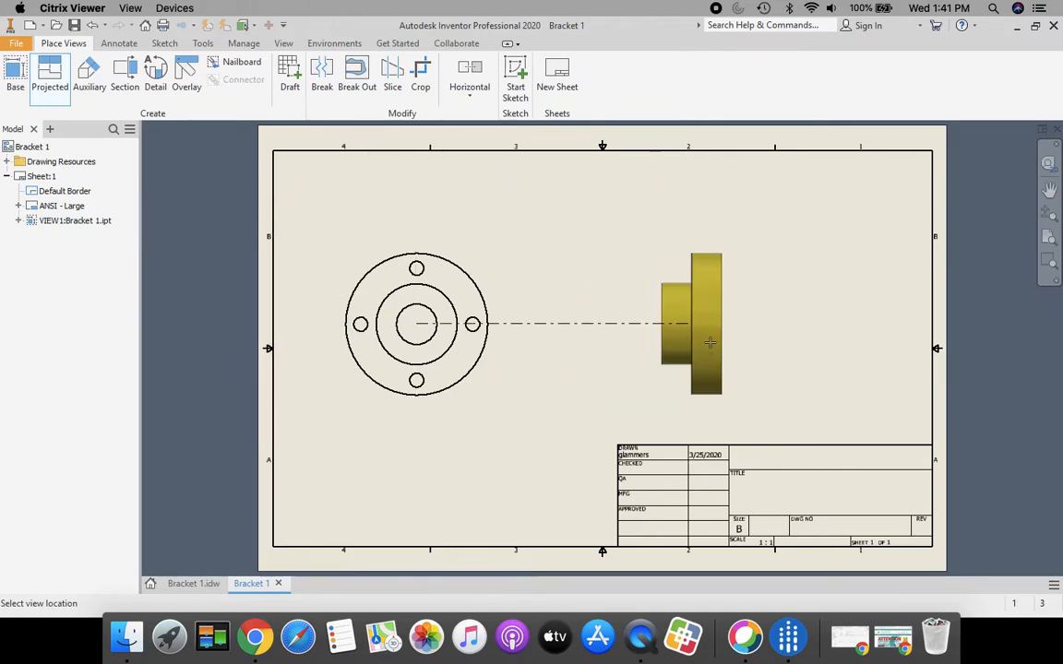
key("Escape")
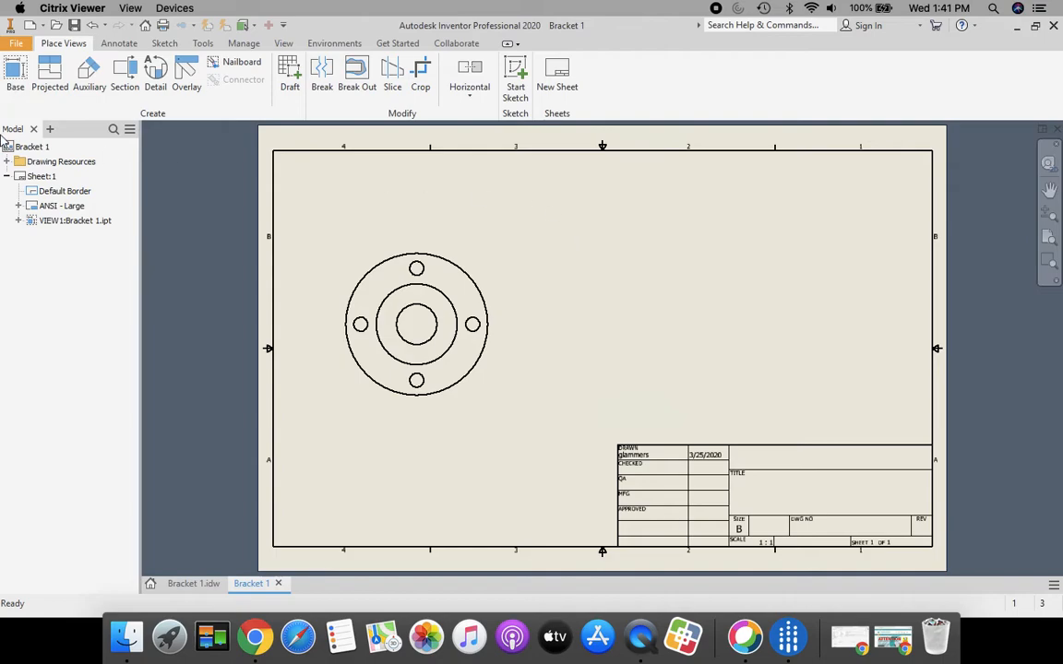
left_click(50, 72)
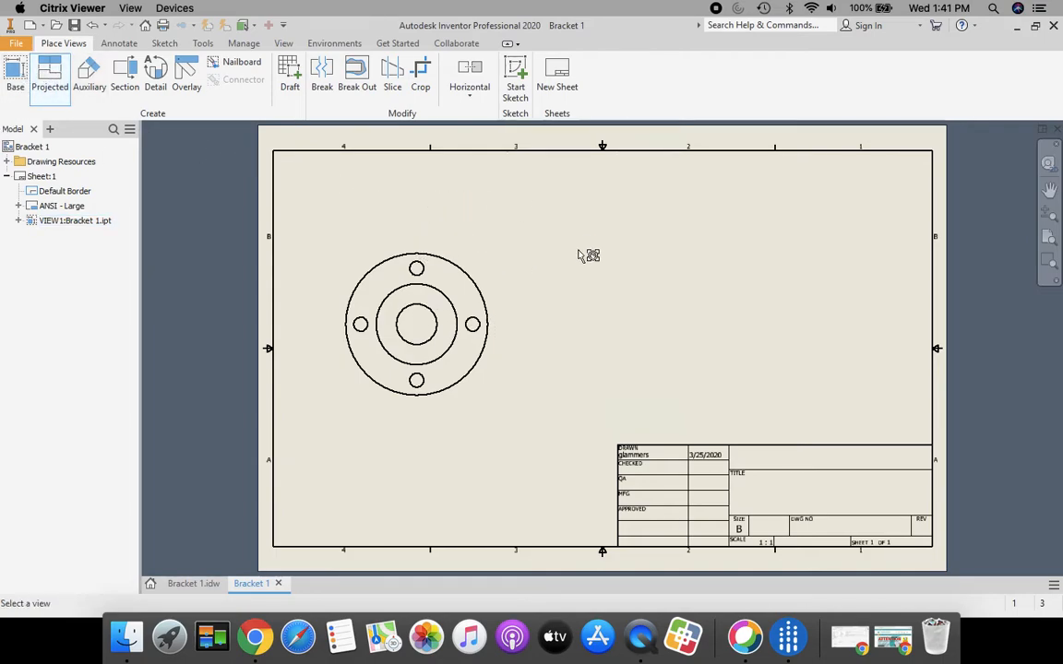
left_click(430, 288)
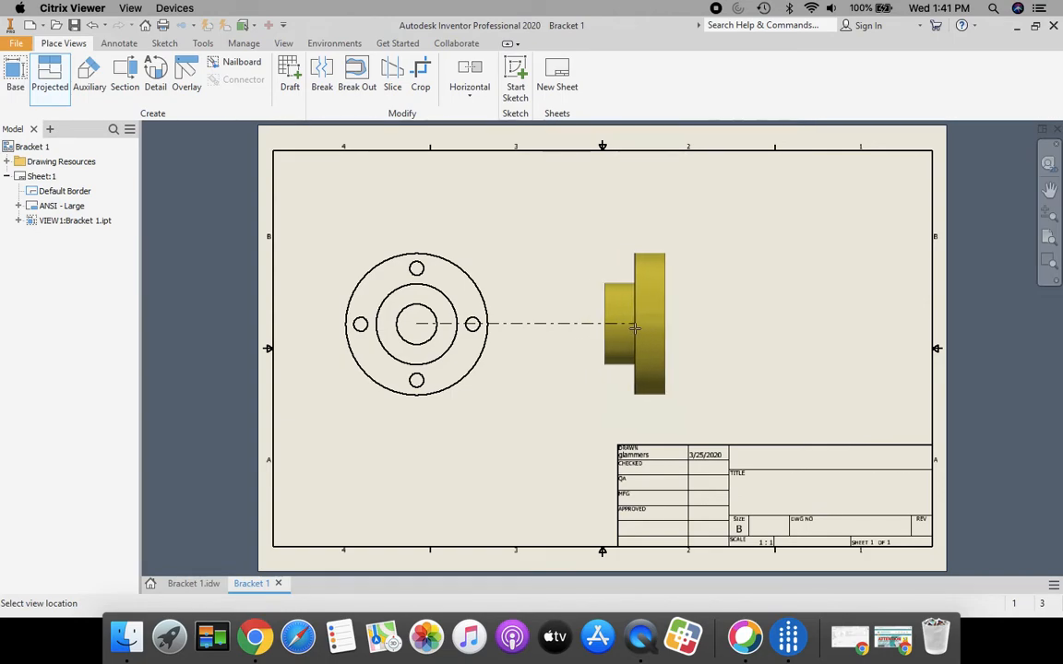
left_click(636, 325)
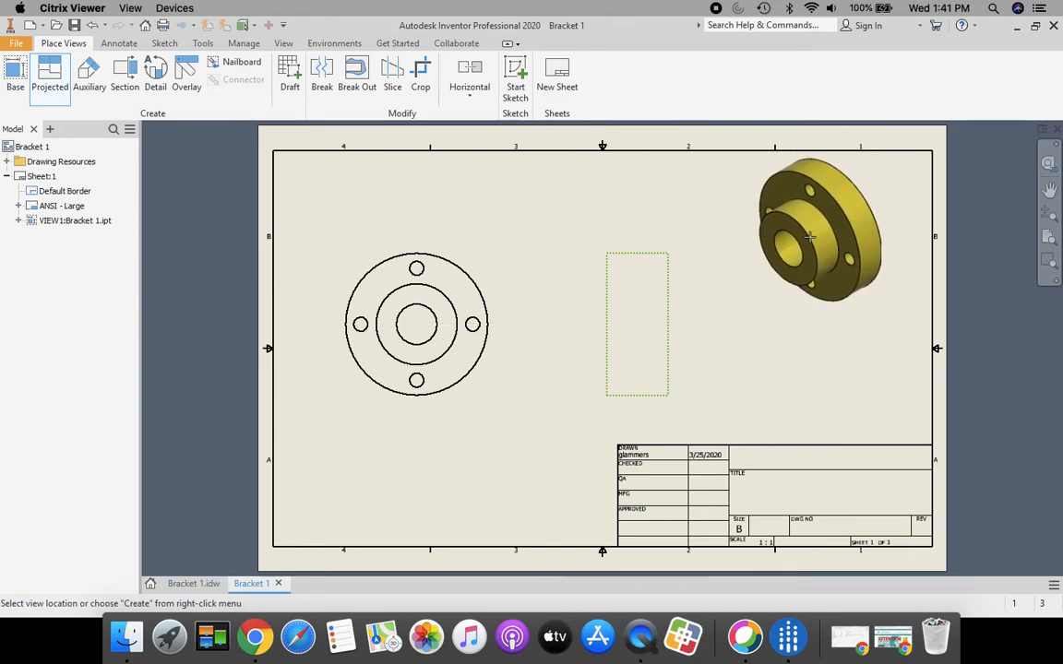
left_click(808, 237)
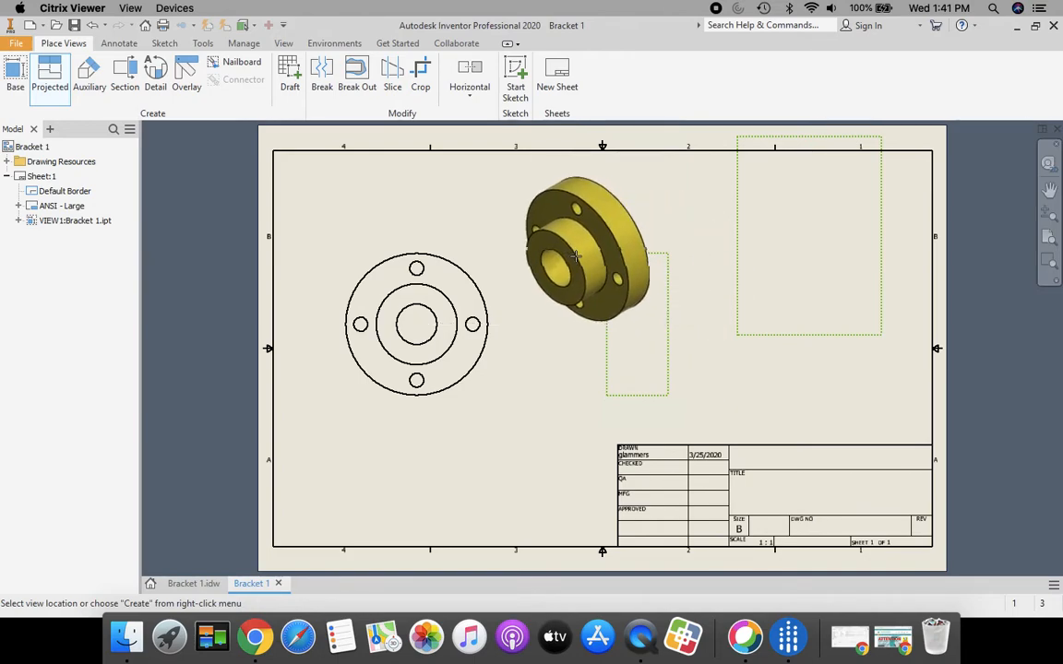
right_click(565, 262)
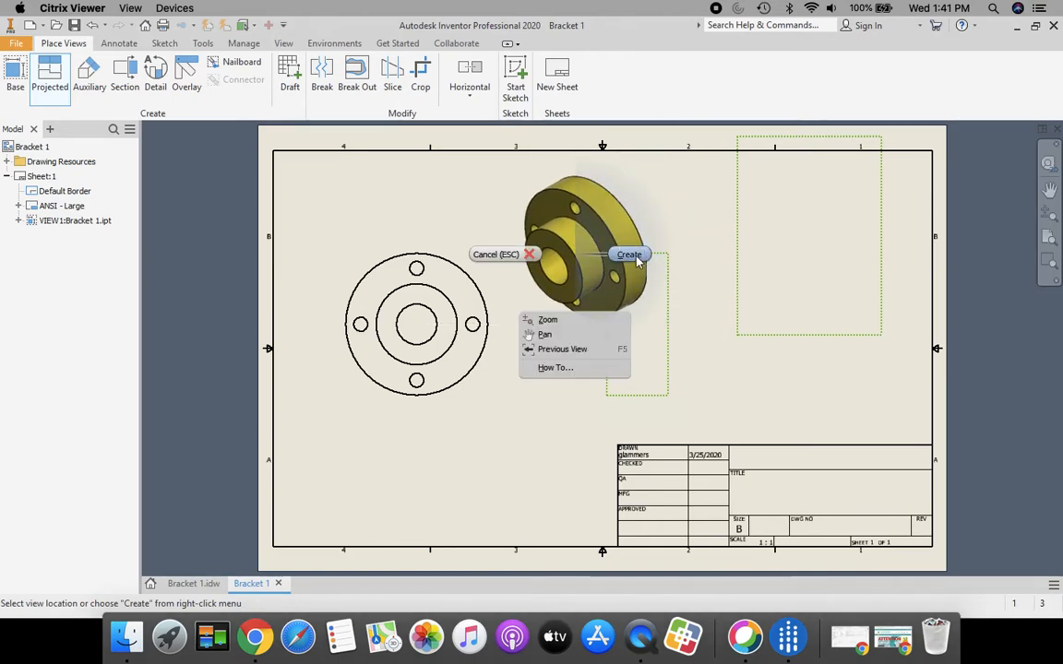
left_click(630, 255)
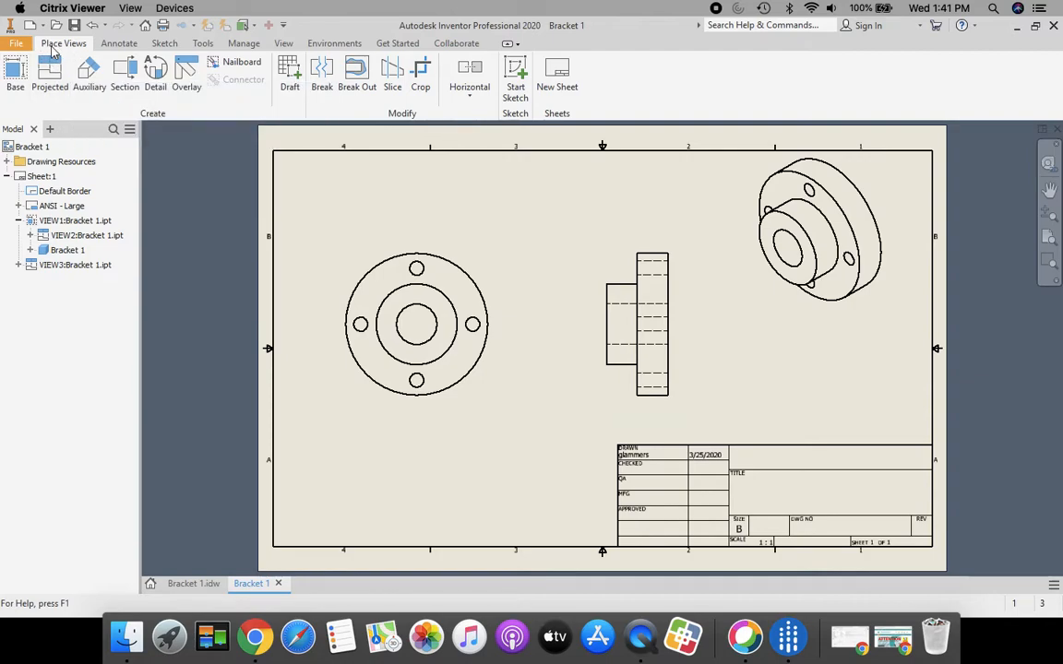
- Dimension the diameters of the outer flange circle and the hub circle at the lower right of the front view
left_click(120, 44)
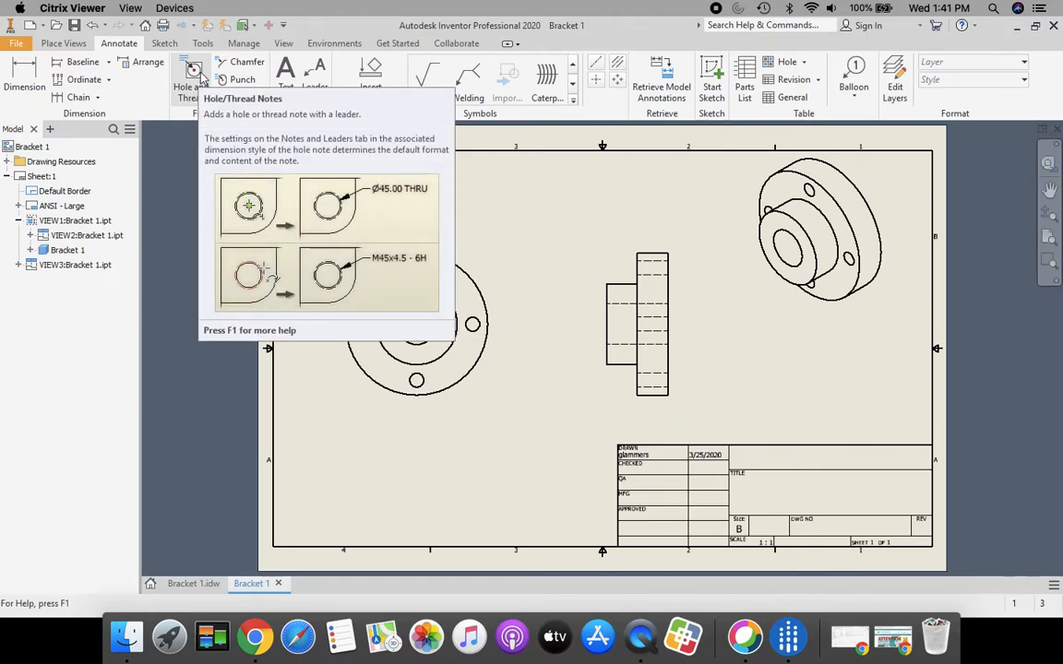
left_click(37, 75)
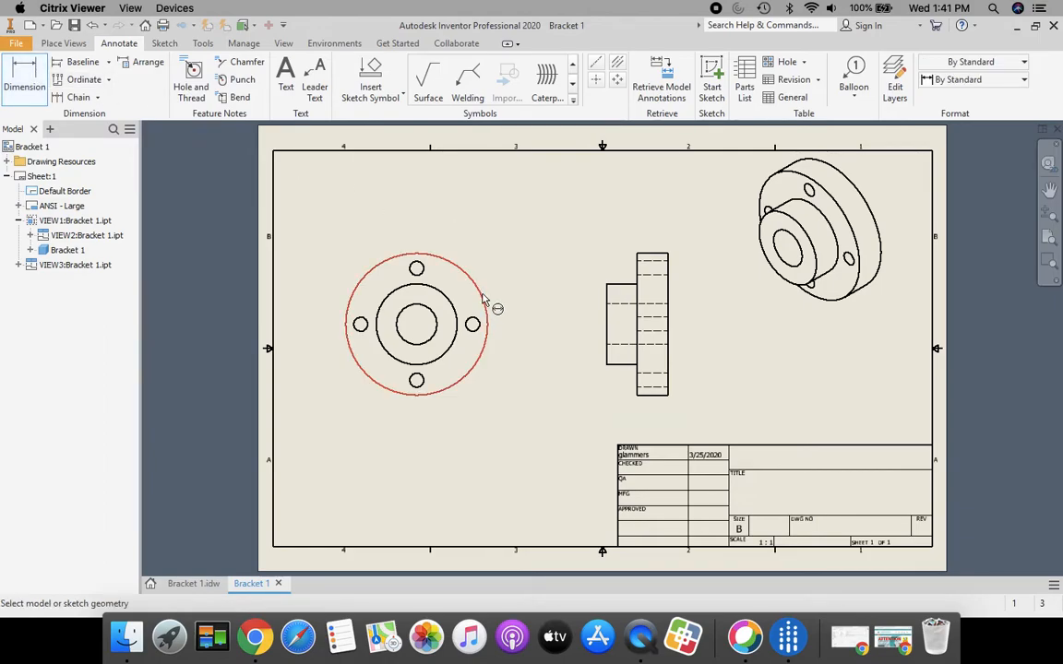
left_click(485, 349)
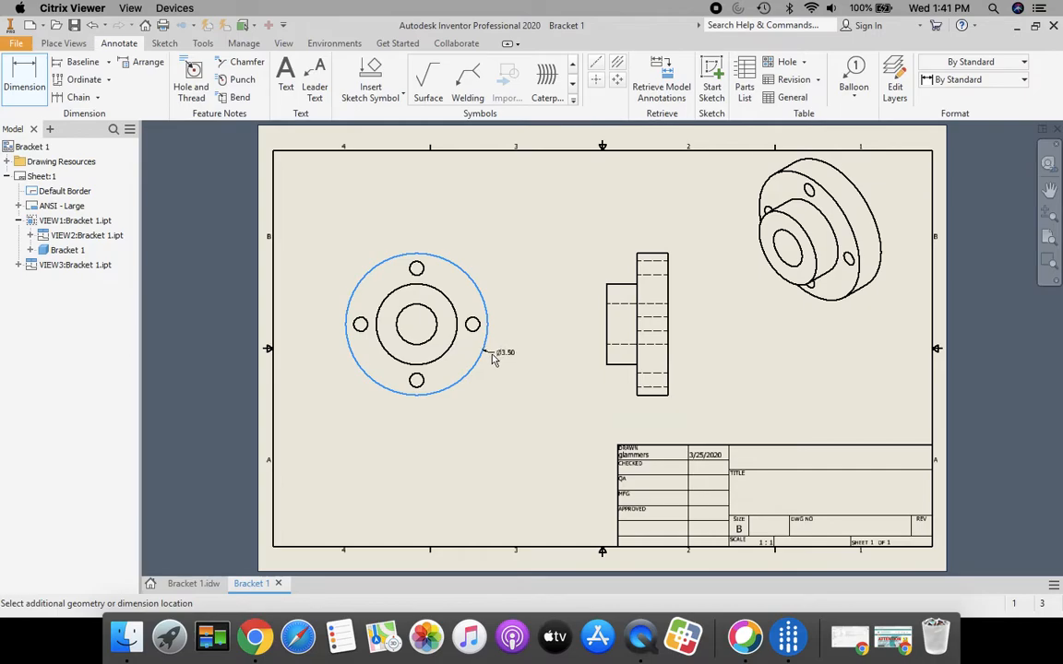
left_click(491, 360)
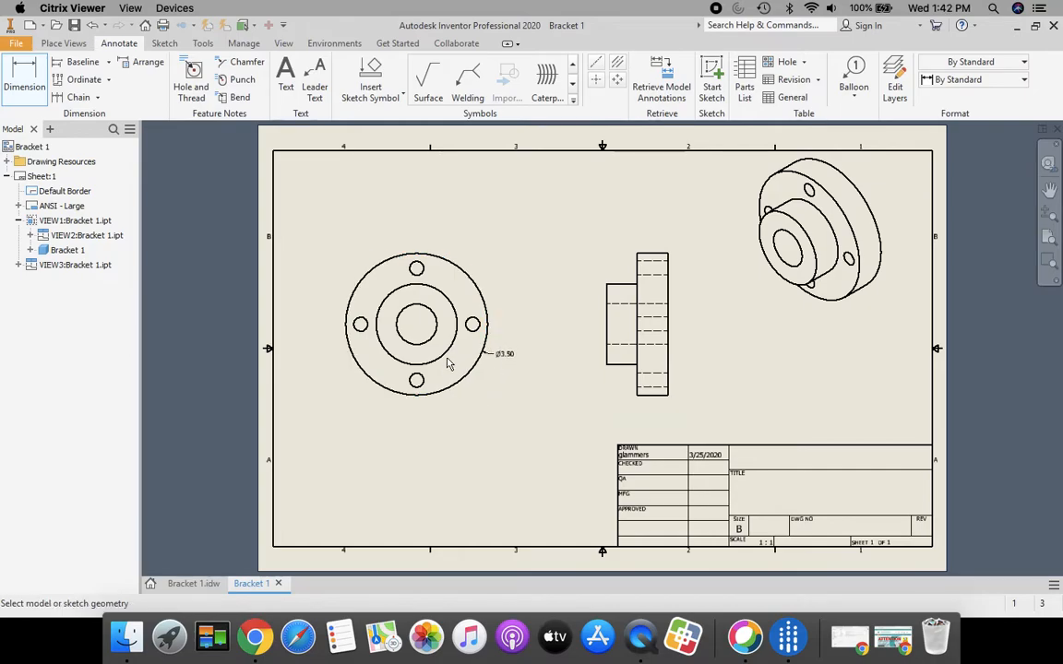
left_click(446, 353)
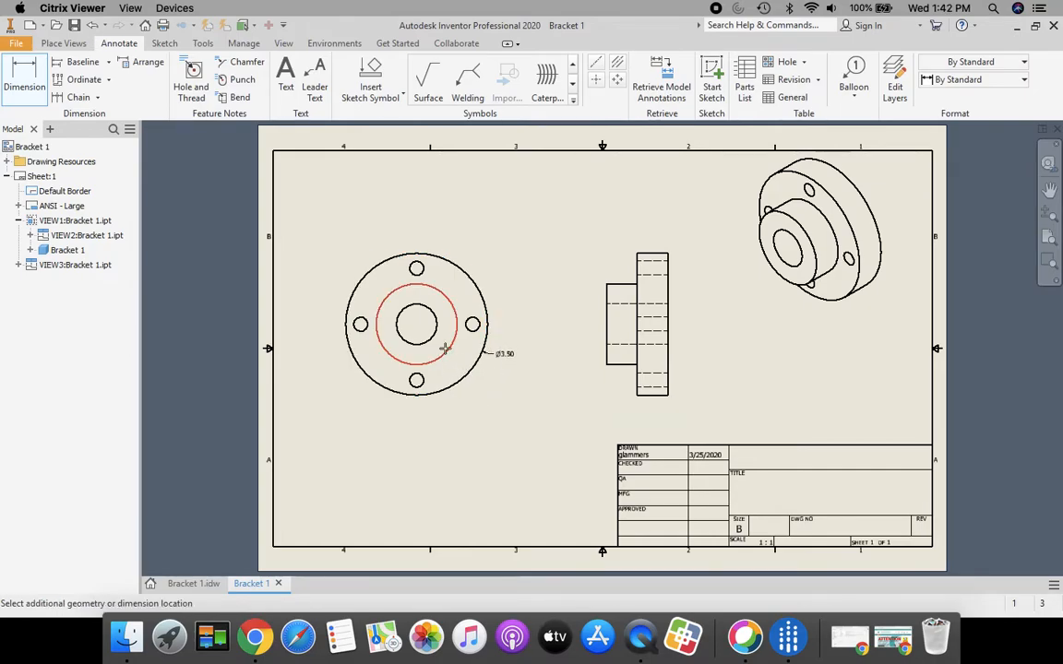
left_click(492, 386)
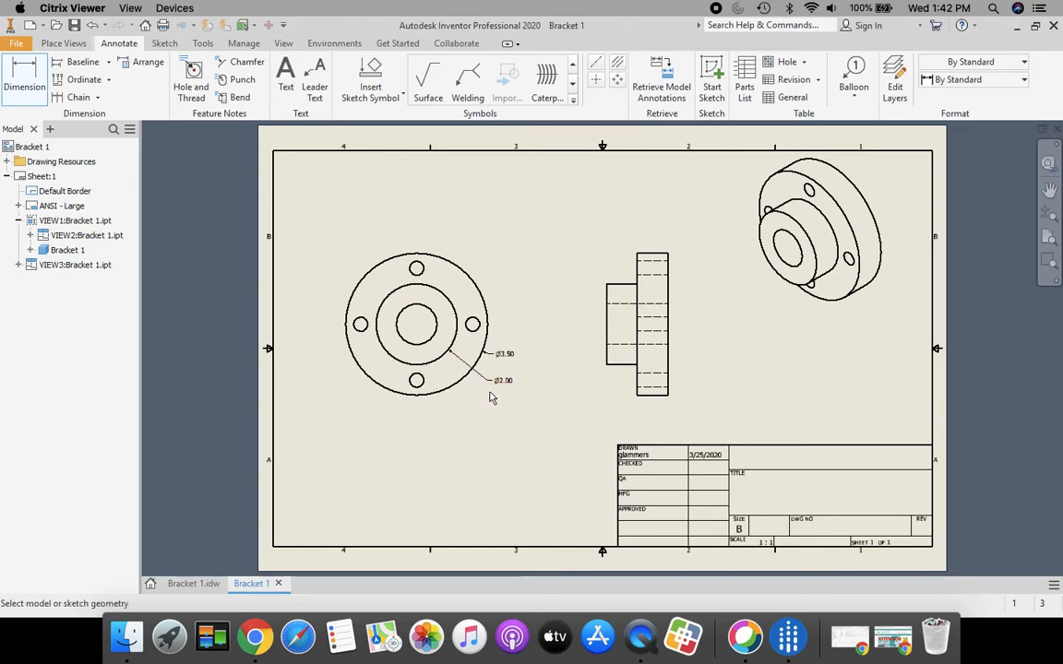
- Dimension the vertical distance from the bore's centre to the top bolt hole, and the central bore's diameter, in the front view
left_click(417, 326)
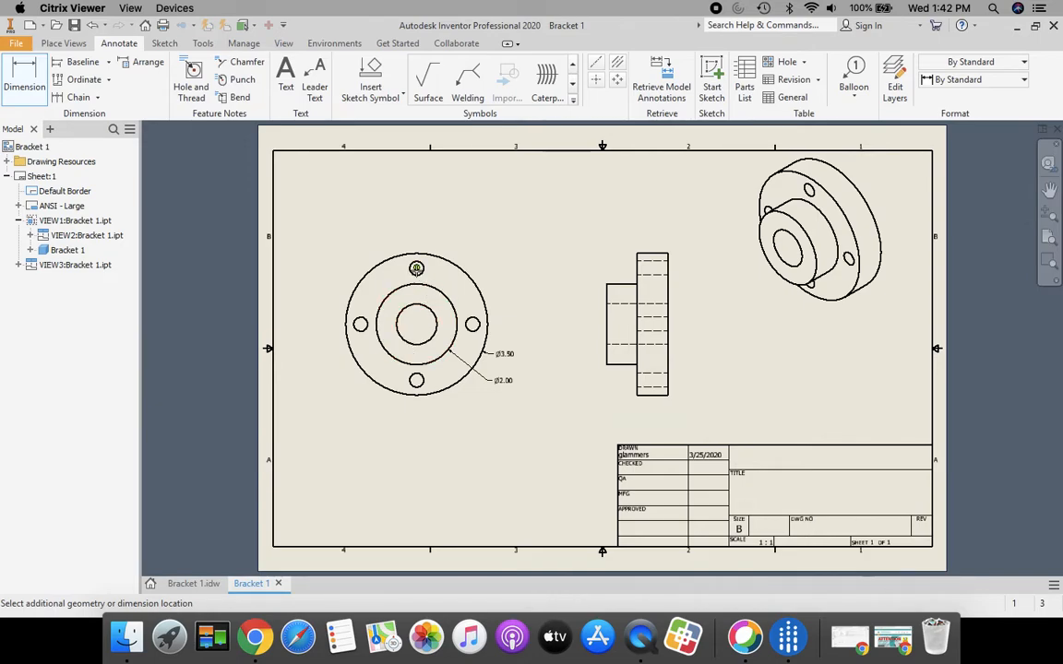
left_click(507, 295)
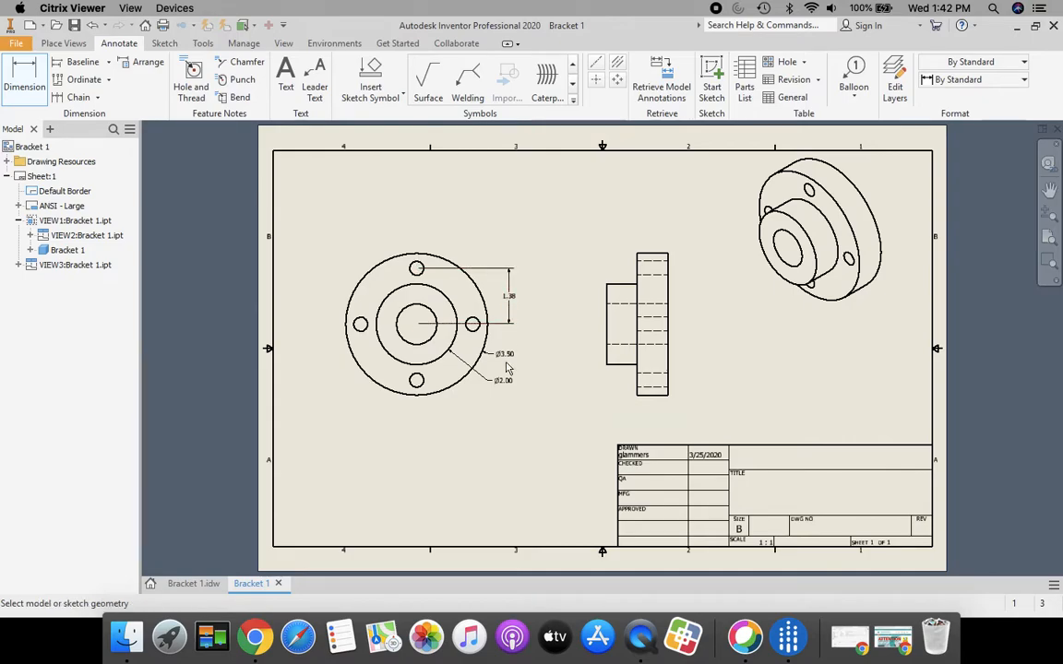
left_click(403, 308)
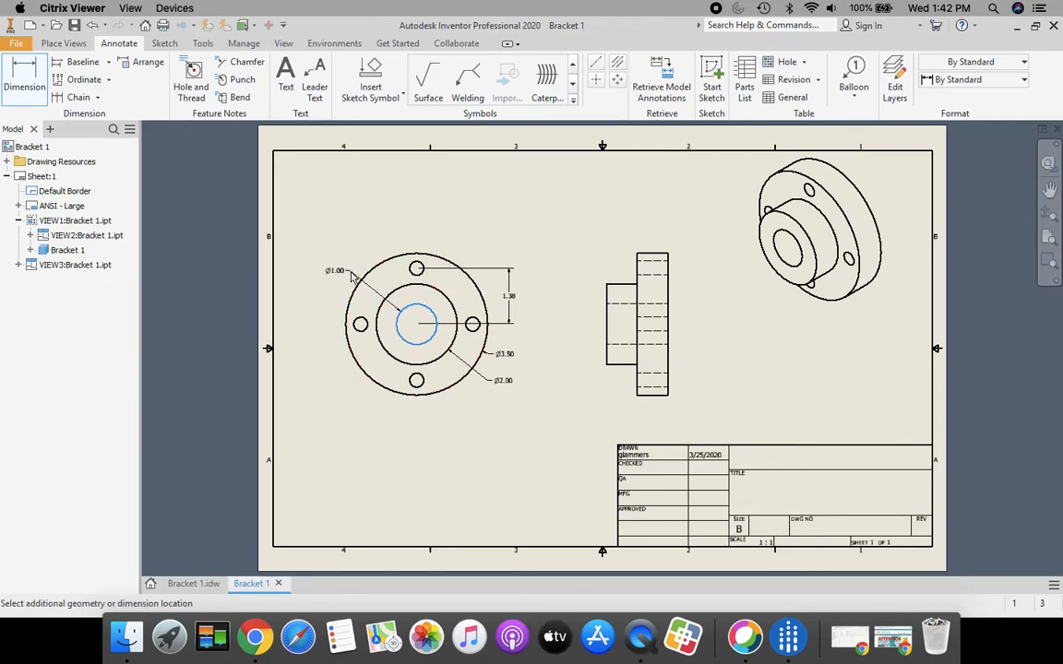
left_click(348, 280)
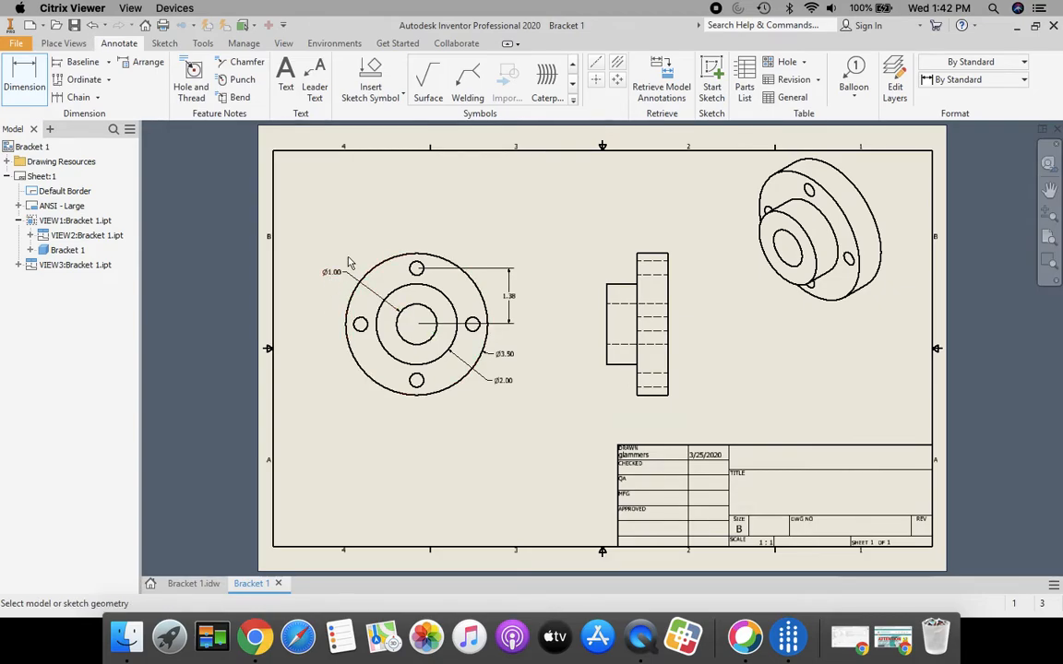
scroll(346, 266, "up", 4)
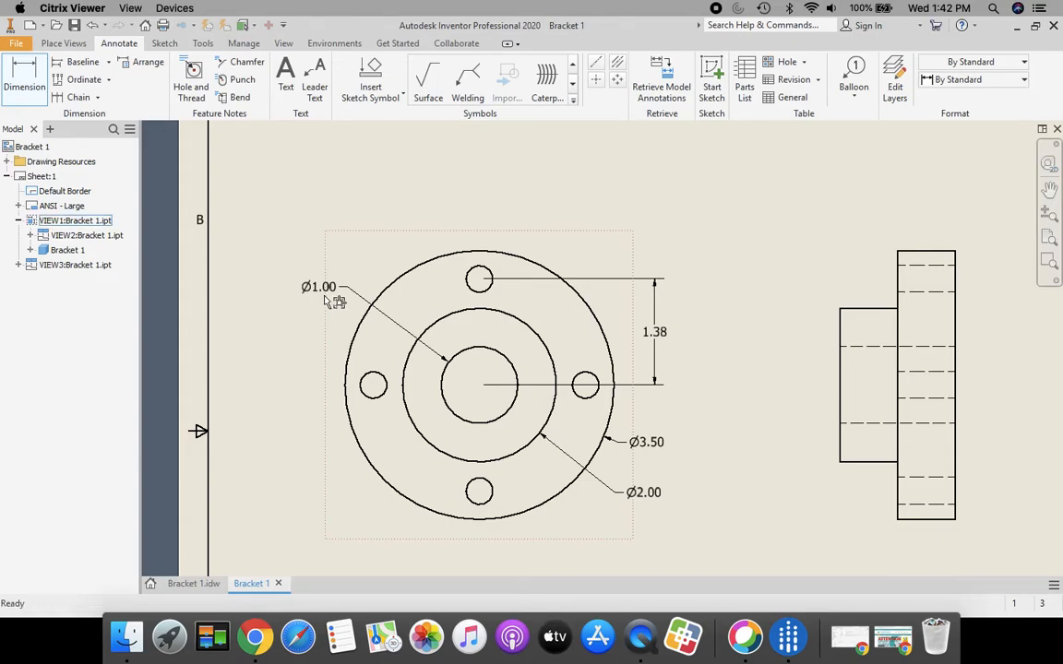
key("Escape")
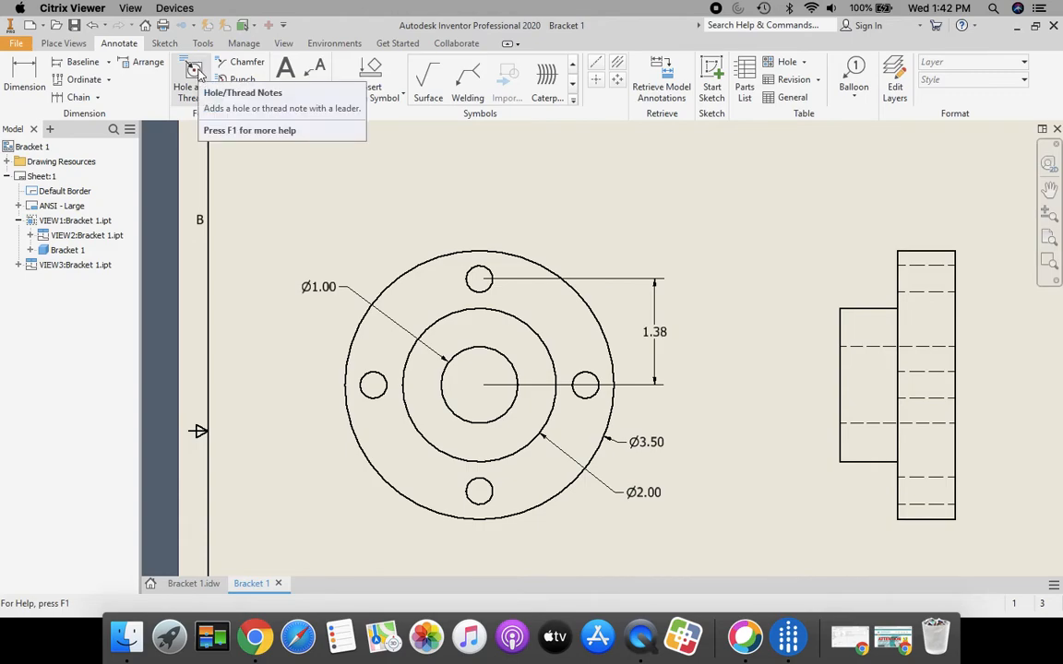
- Add a hole note to the central bore, placed above its diameter dimension at the upper left of the front view
left_click(195, 74)
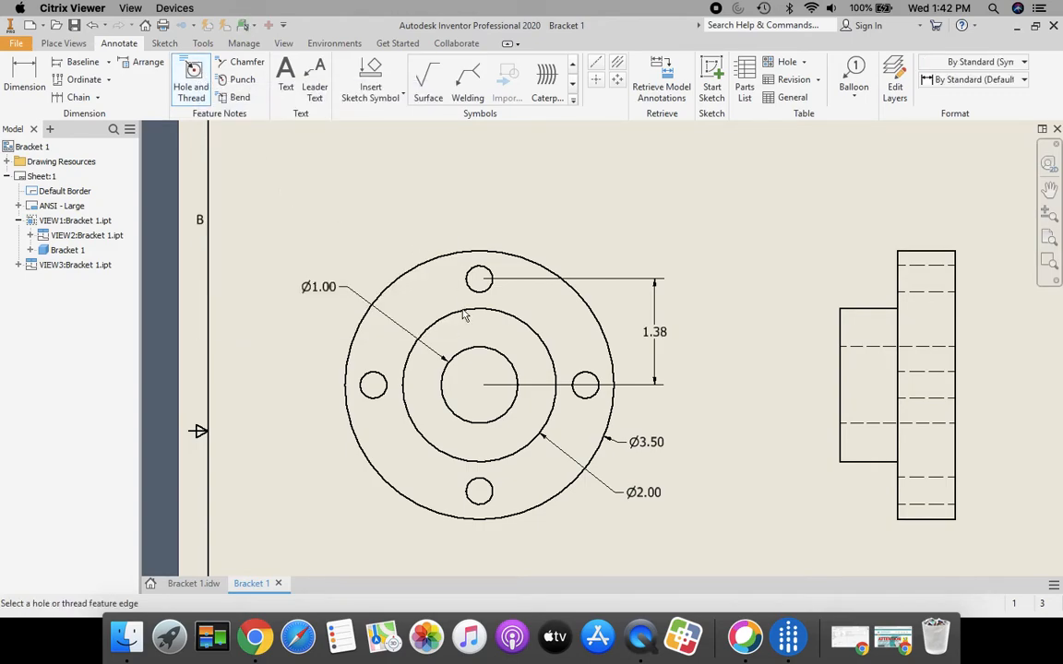
left_click(451, 357)
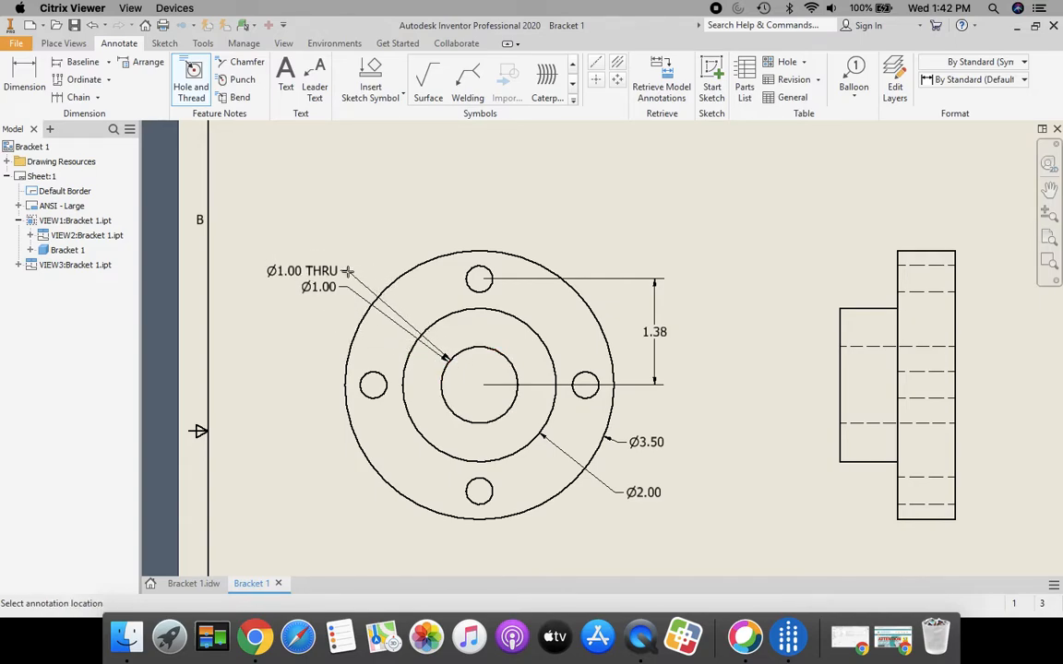
left_click(350, 267)
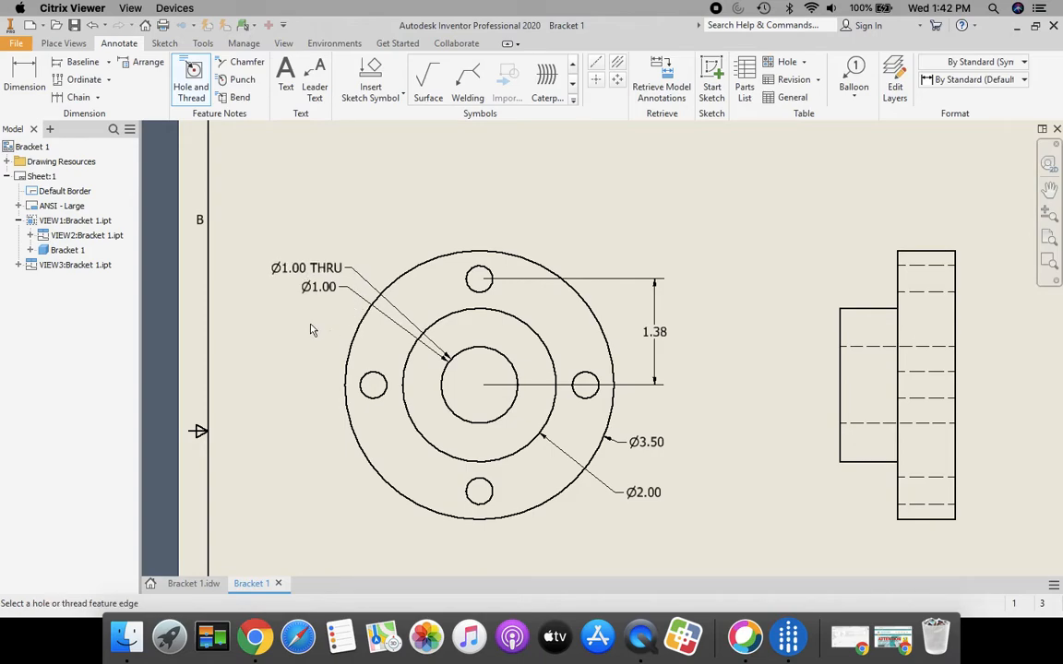
- Delete the plain diameter dimension of the central bore in the front view, keeping the bore's hole note
key("Escape")
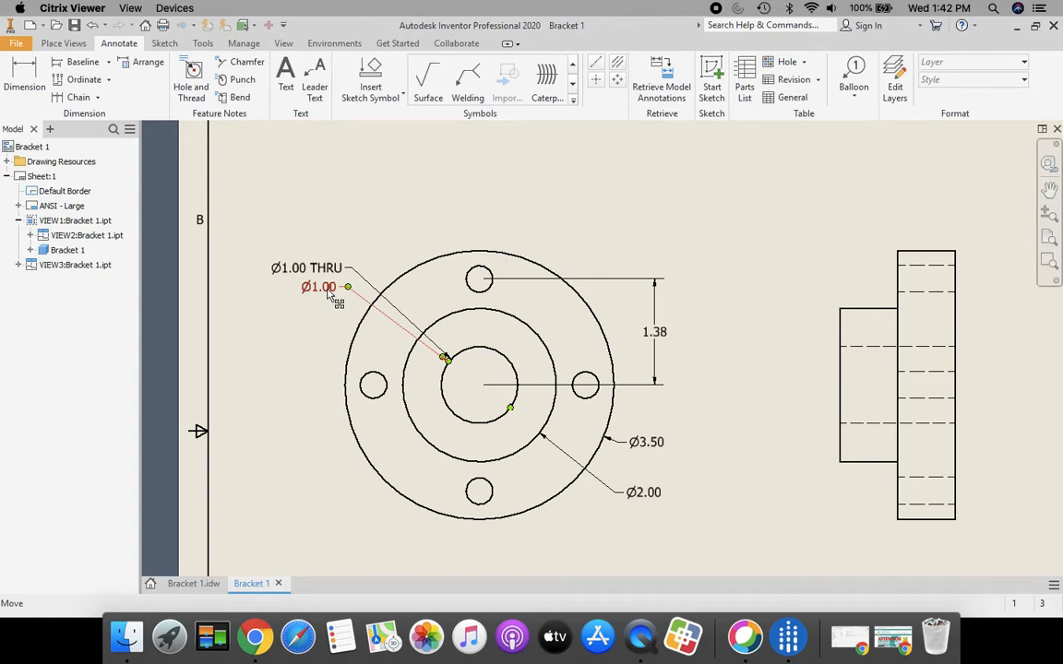
left_click_drag(329, 292, 325, 291)
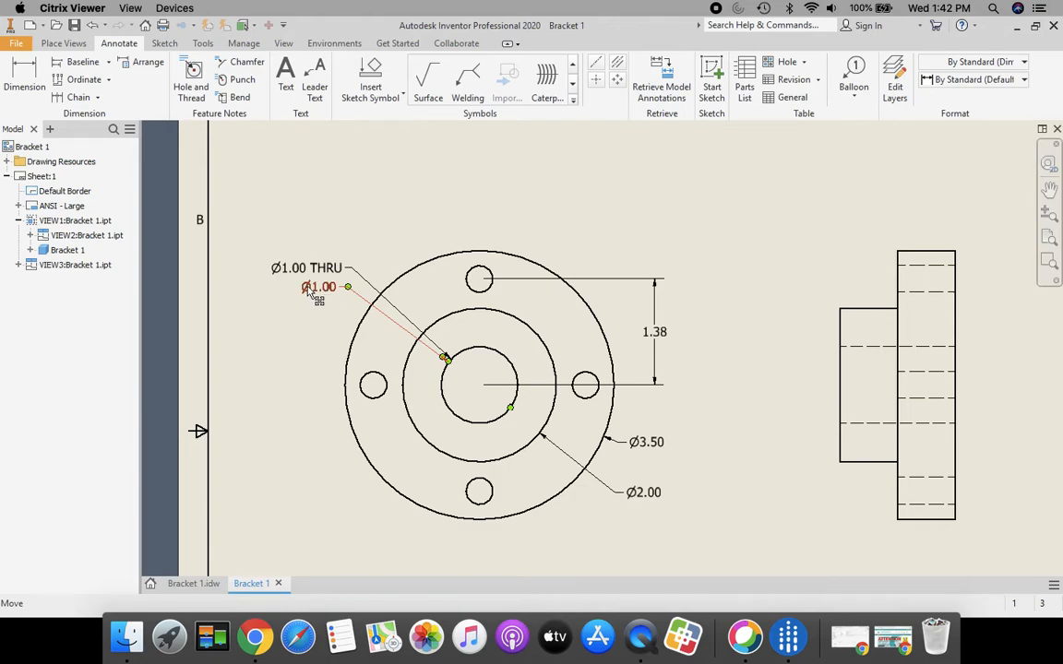
right_click(313, 291)
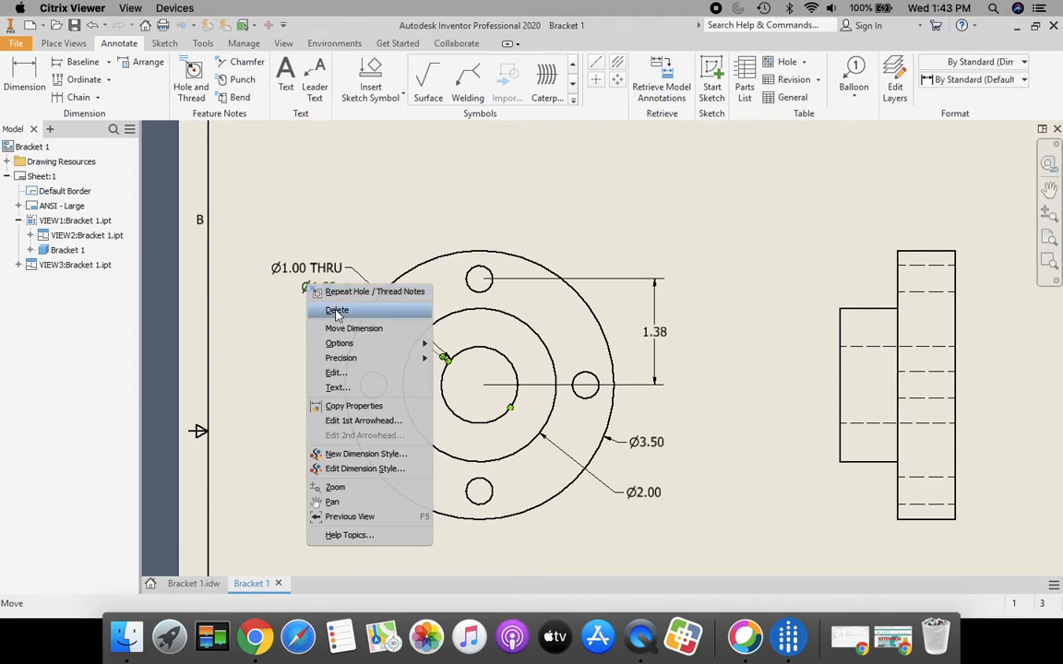
left_click(337, 312)
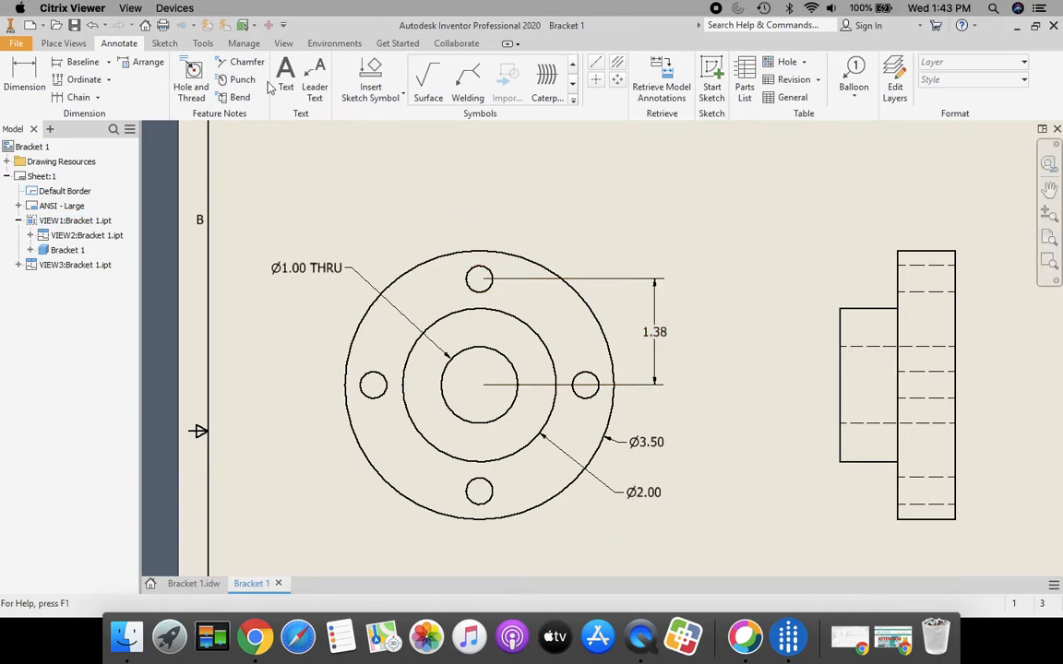
- Add a hole note to the top bolt hole, placed above and to the left of the front view's flange circle
left_click(195, 74)
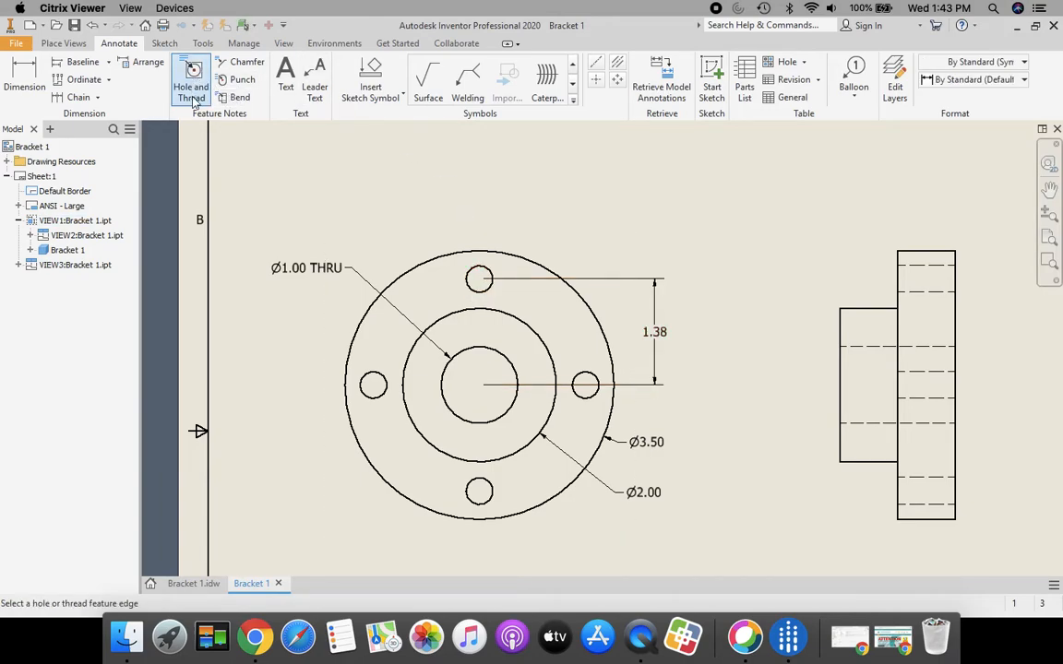
left_click(477, 276)
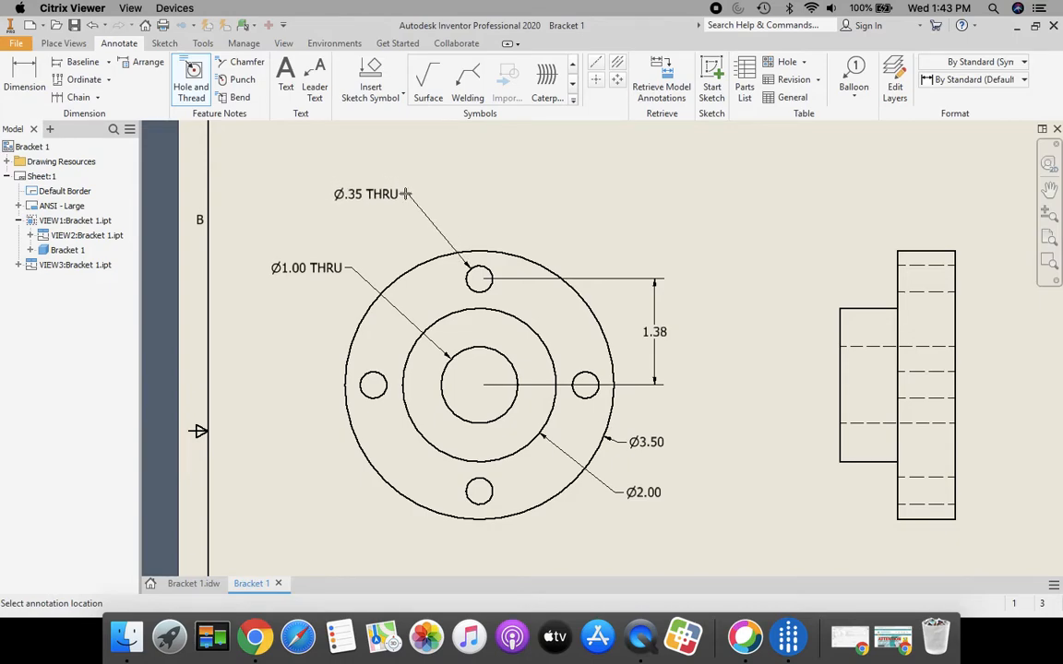
left_click(403, 192)
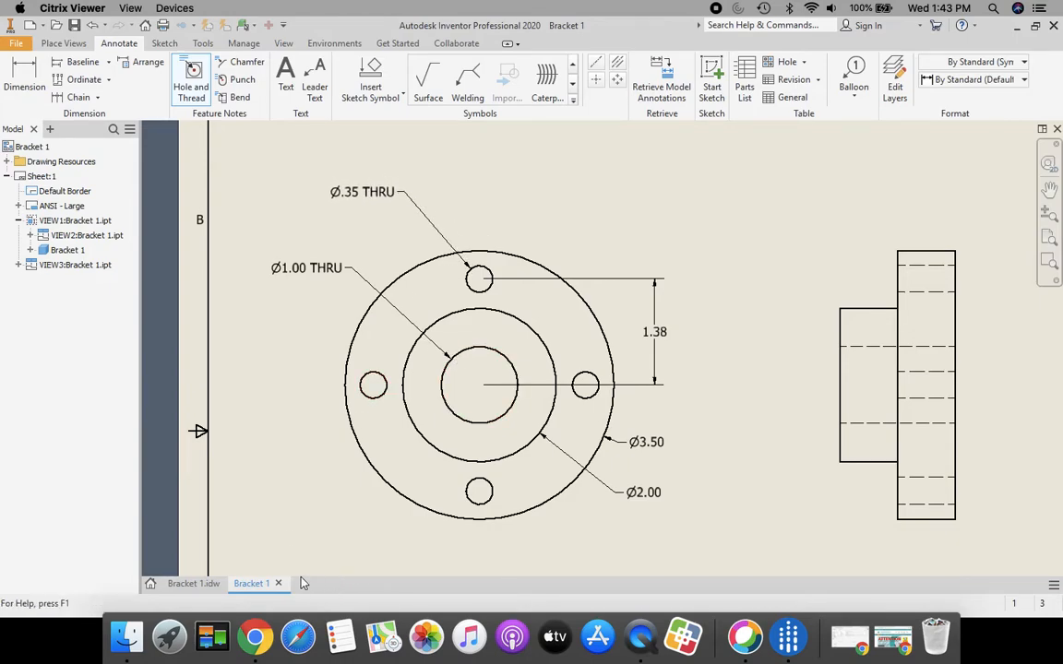
- Check the reference drawing Bracket 1.idw and add the text "4 Holes" before the diameter in the top bolt hole's note
left_click(189, 584)
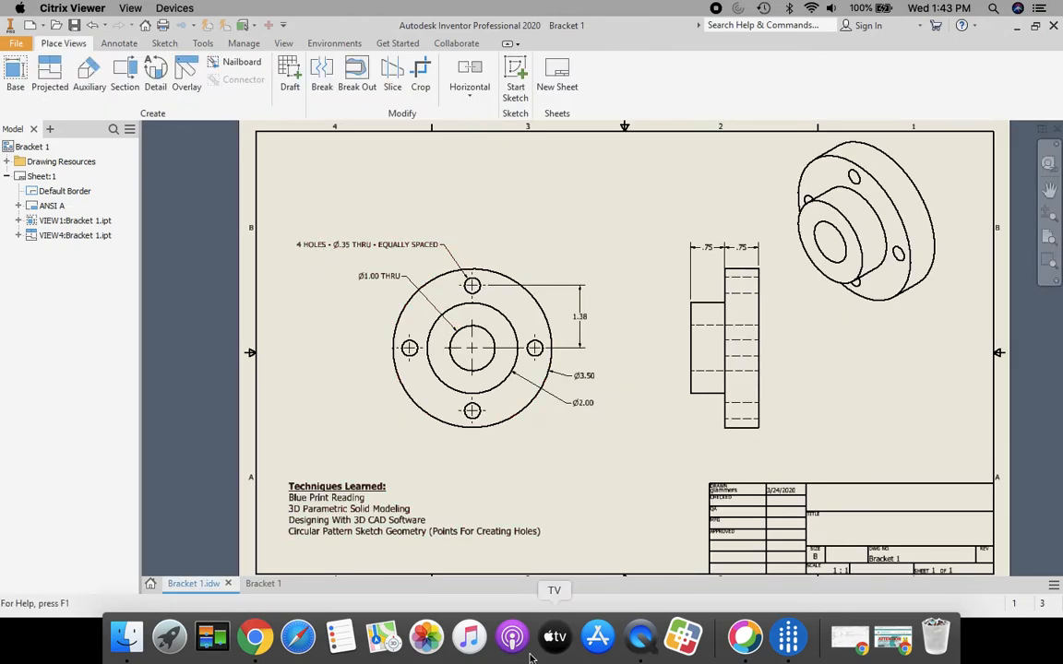
left_click(262, 584)
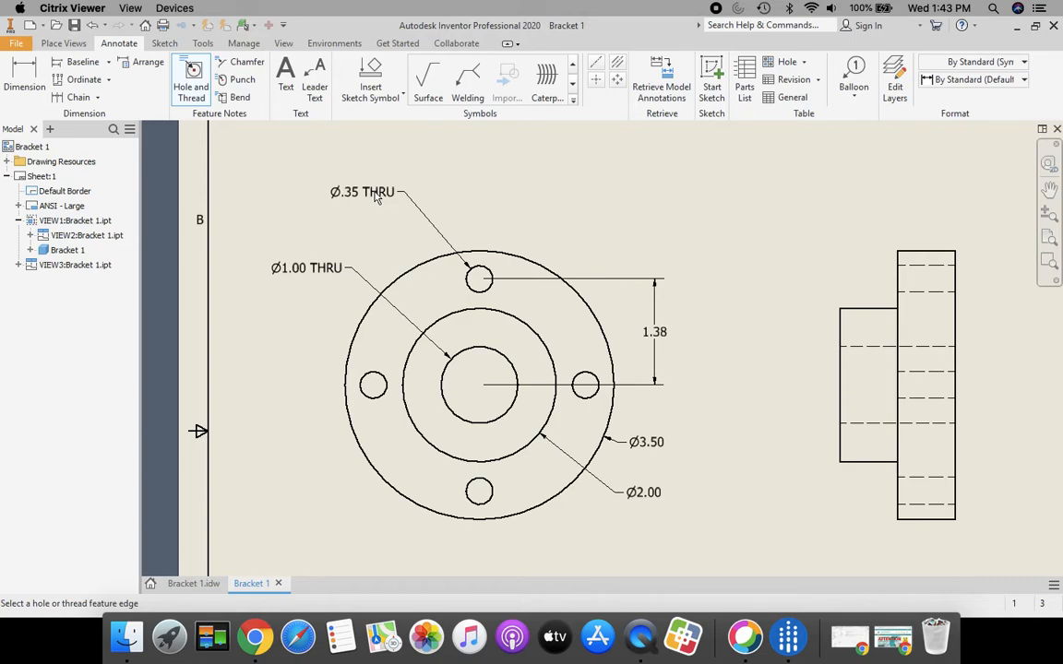
key("Escape")
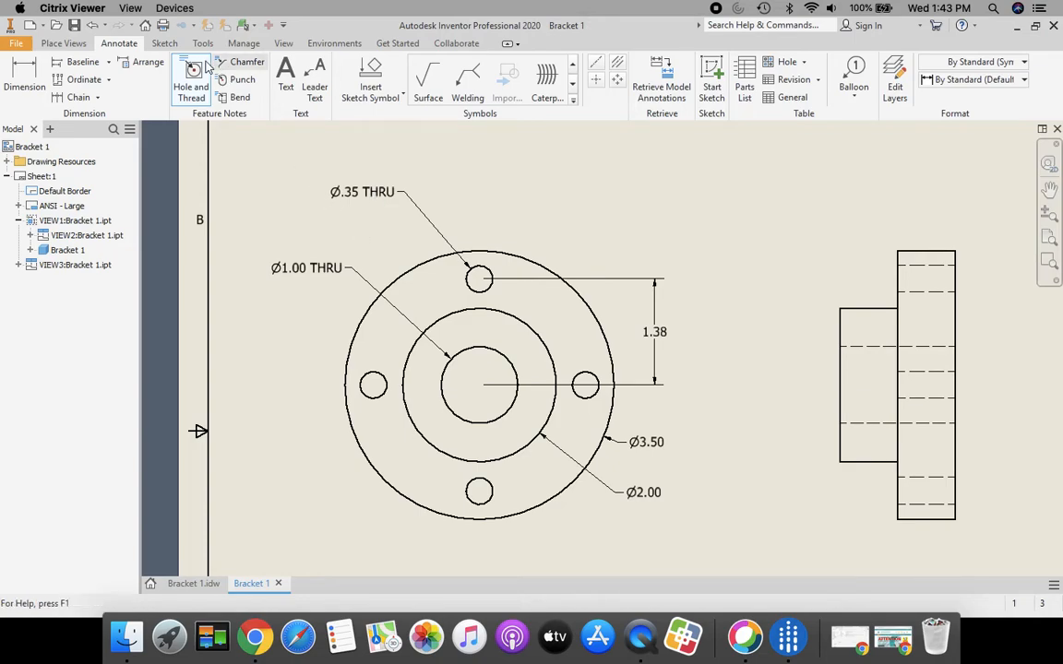
key("Escape")
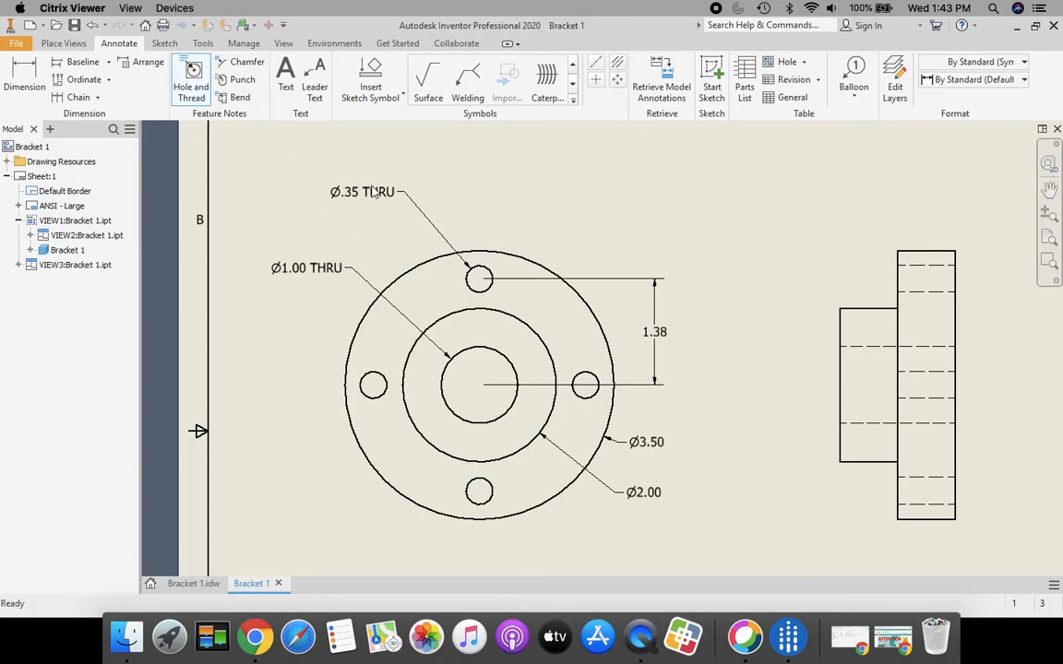
left_click(376, 192)
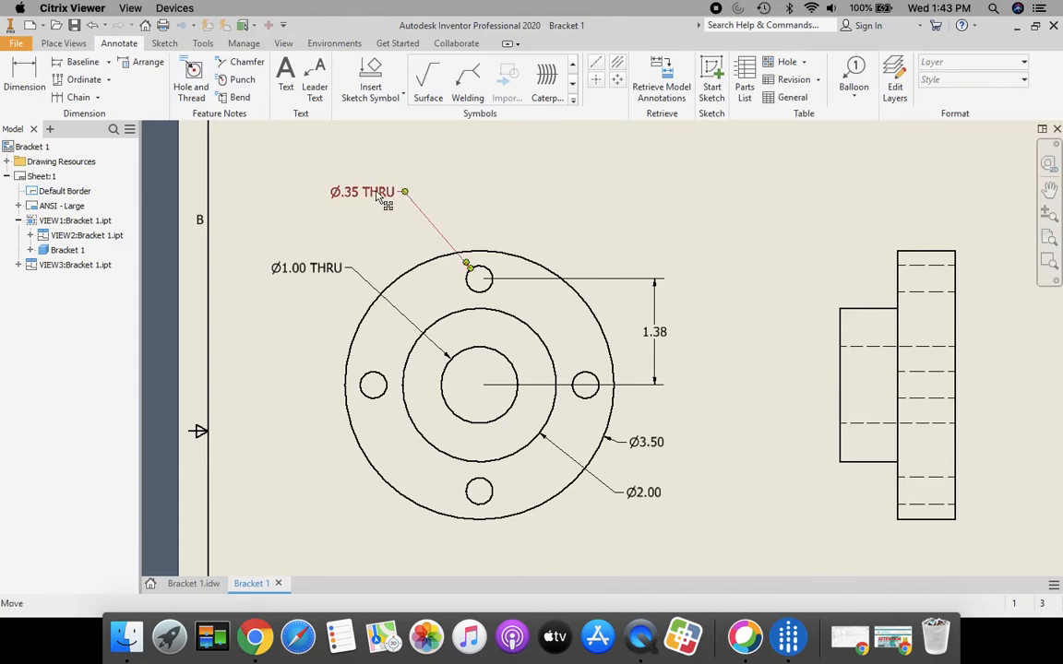
double_click(378, 196)
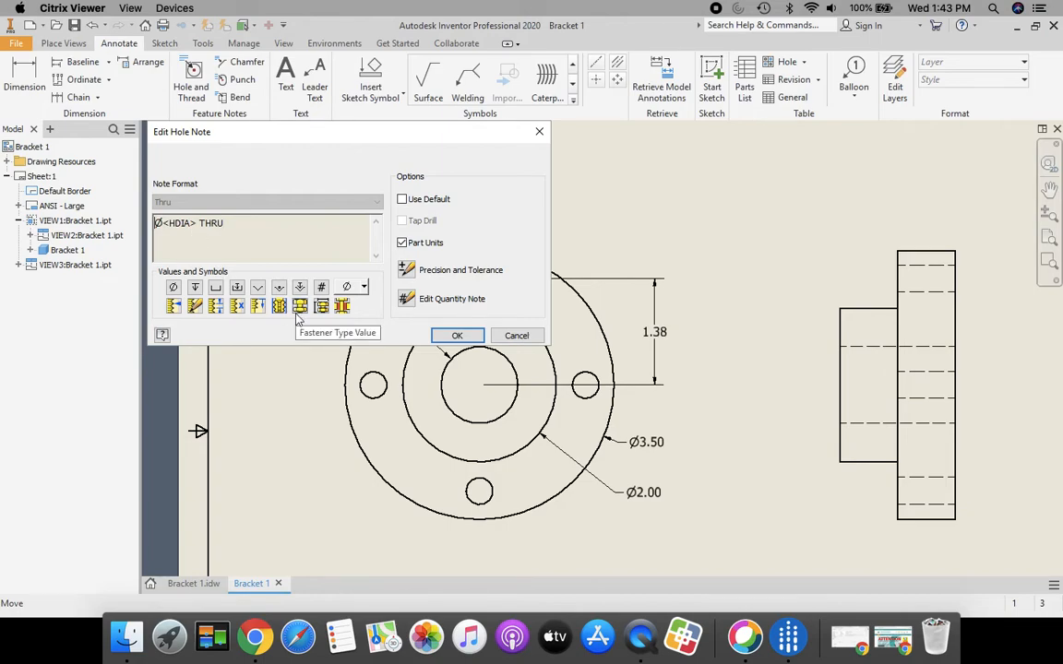
type("4 Holes")
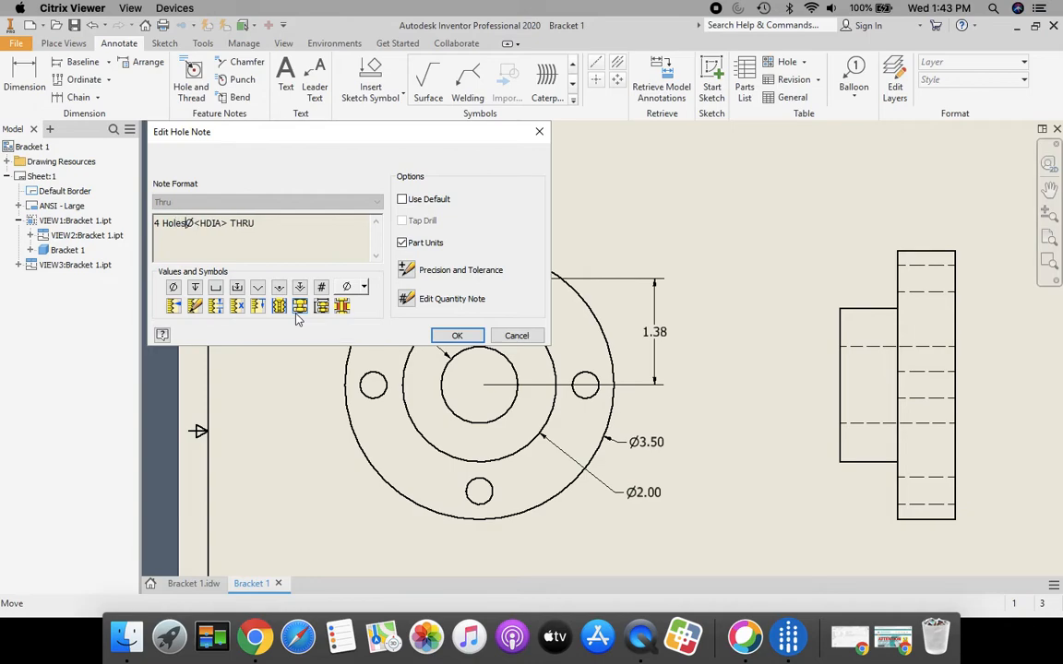
left_click(456, 335)
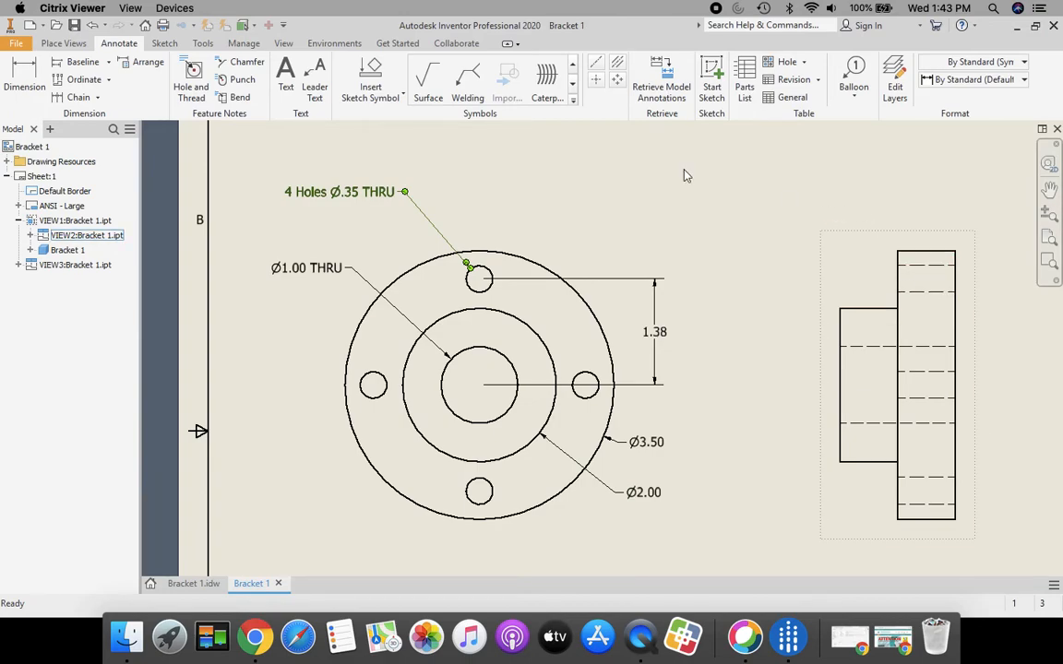
- Dimension the flange thickness and the hub length in line above the side view, and compare the whole sheet with the reference drawing Bracket 1.idw
left_click(26, 81)
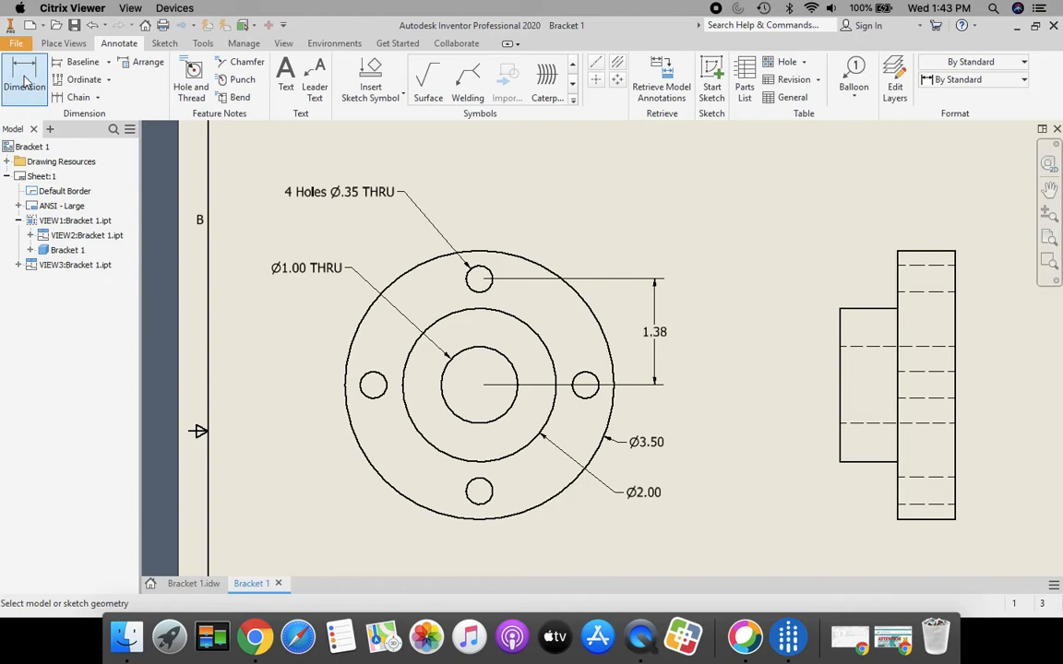
left_click(941, 256)
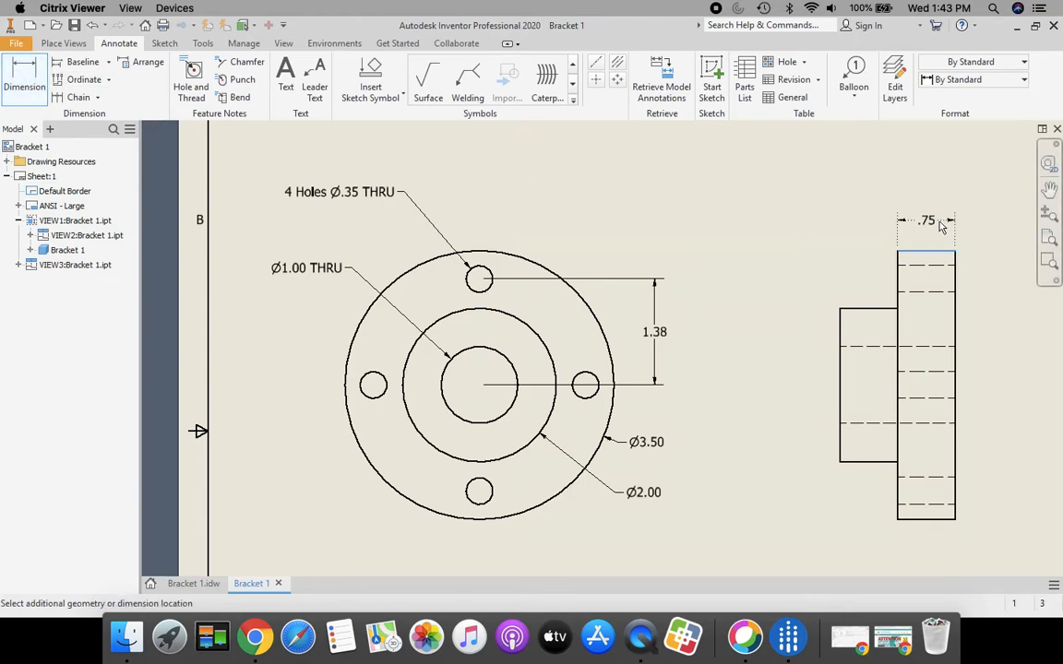
left_click(940, 219)
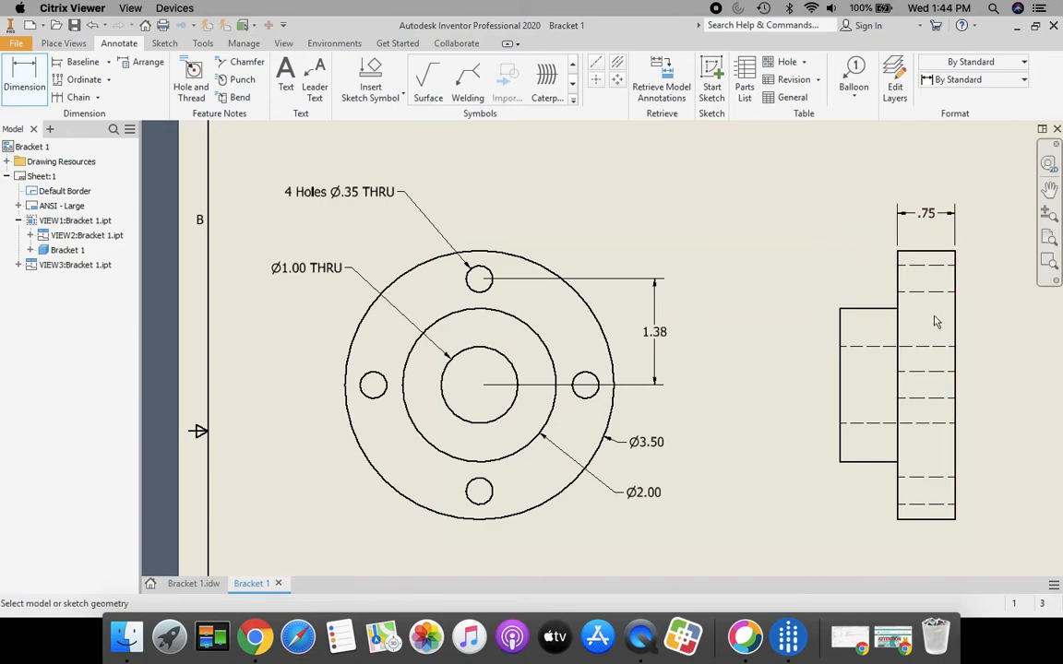
left_click(854, 316)
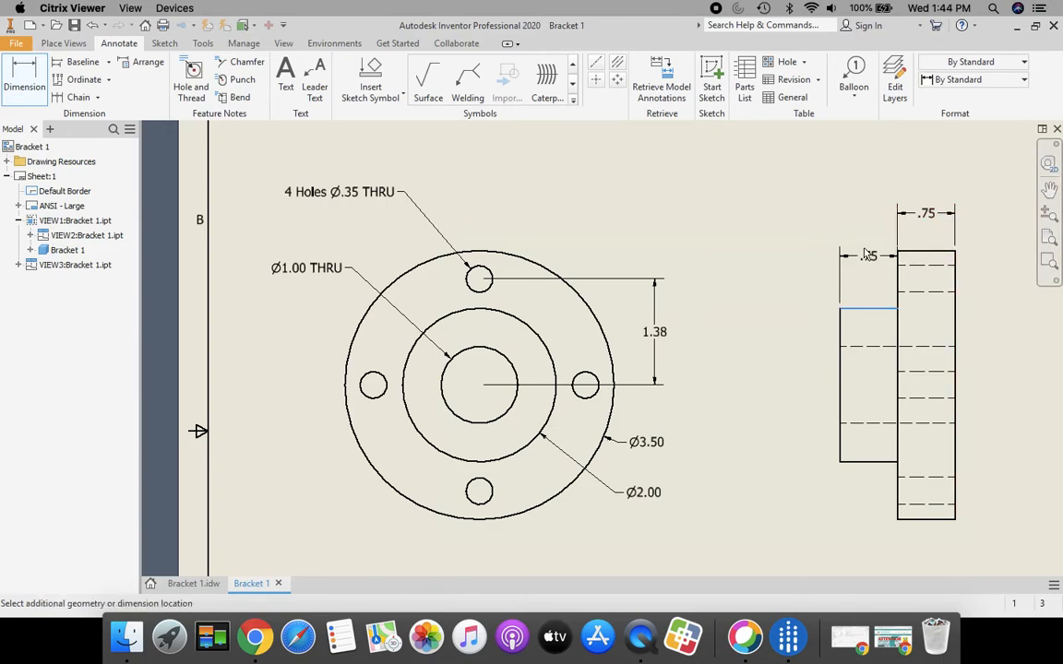
left_click(865, 217)
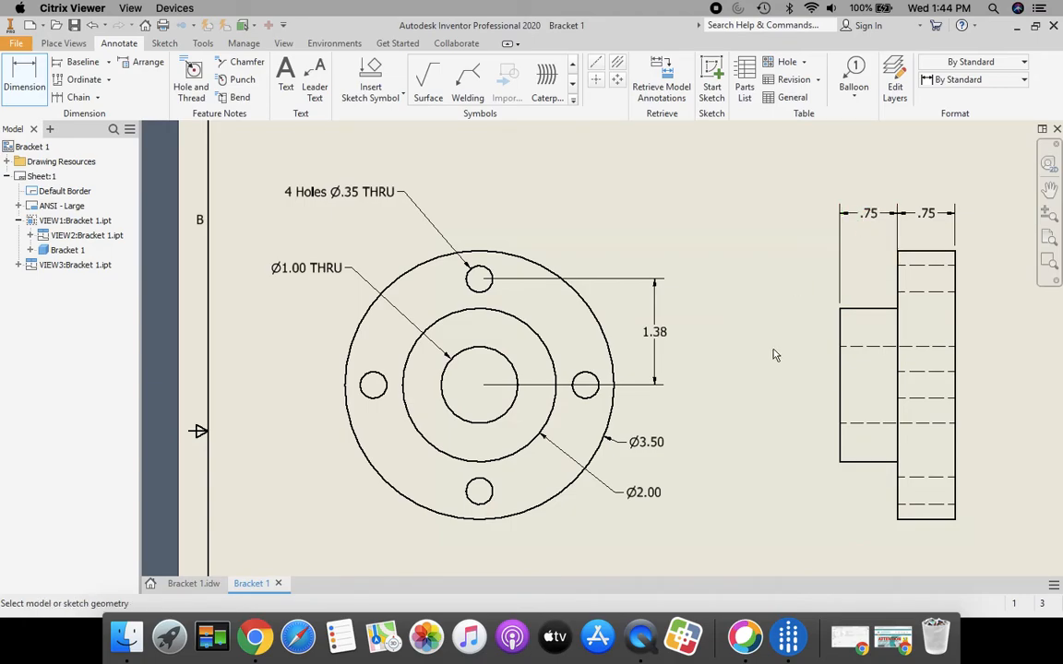
left_click(1048, 237)
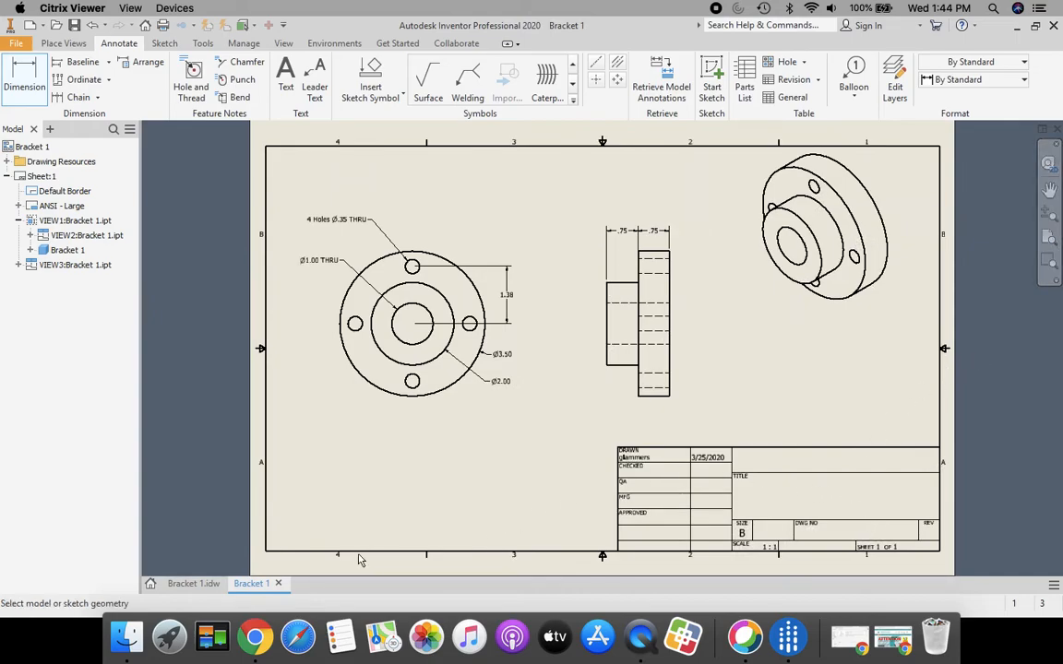
left_click(177, 586)
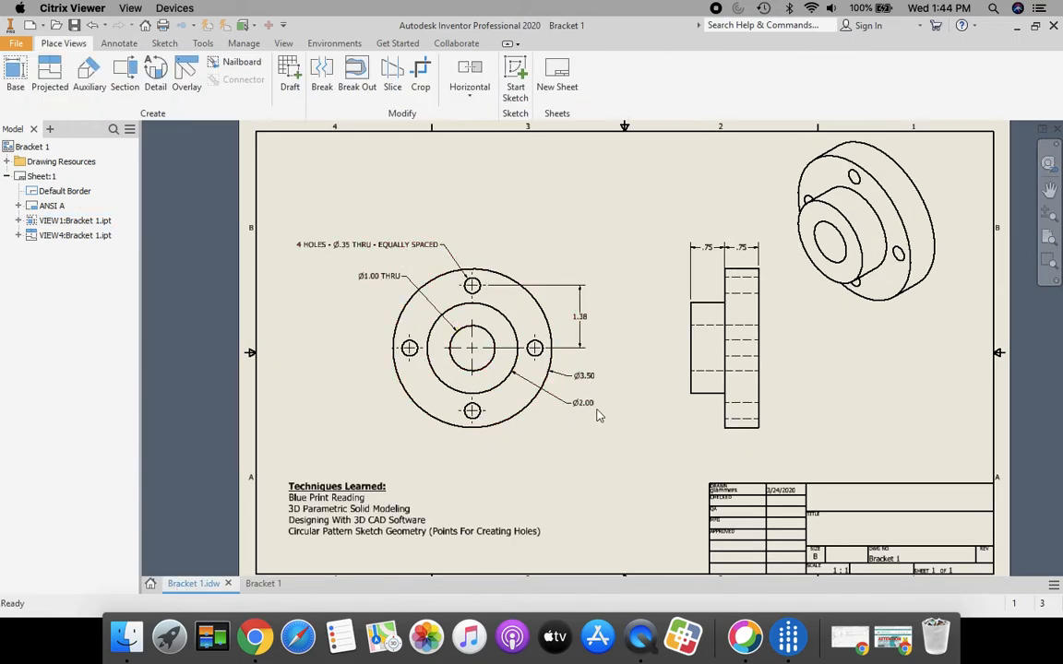
left_click(263, 584)
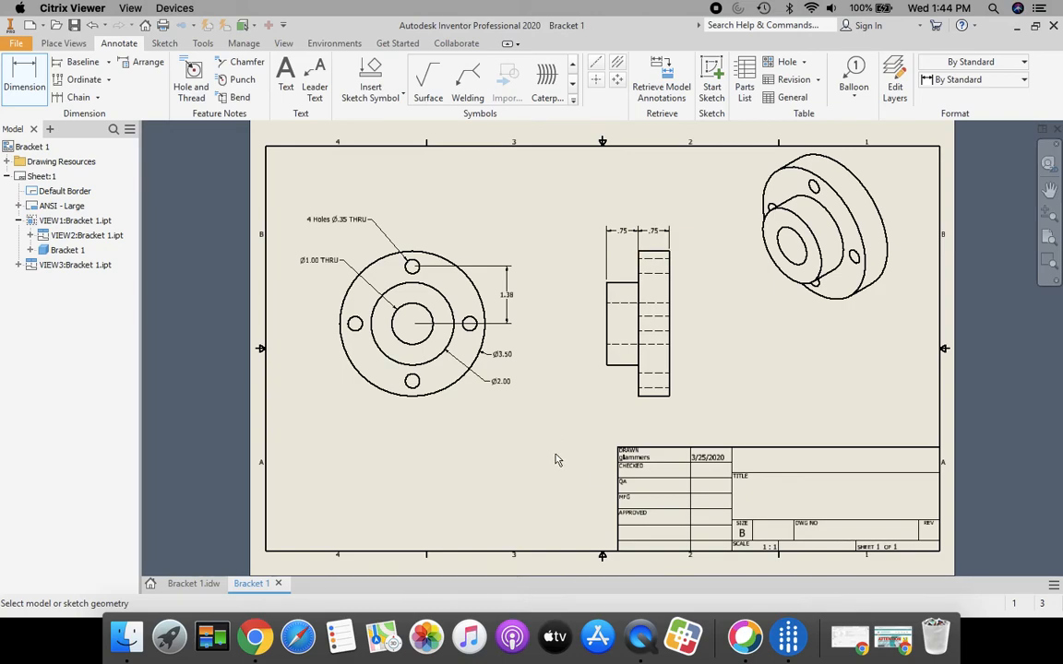
- Save the drawing as Bracket 1 in Inventor Drawing (*.idw) format at the top level of the personal network drive
left_click(16, 46)
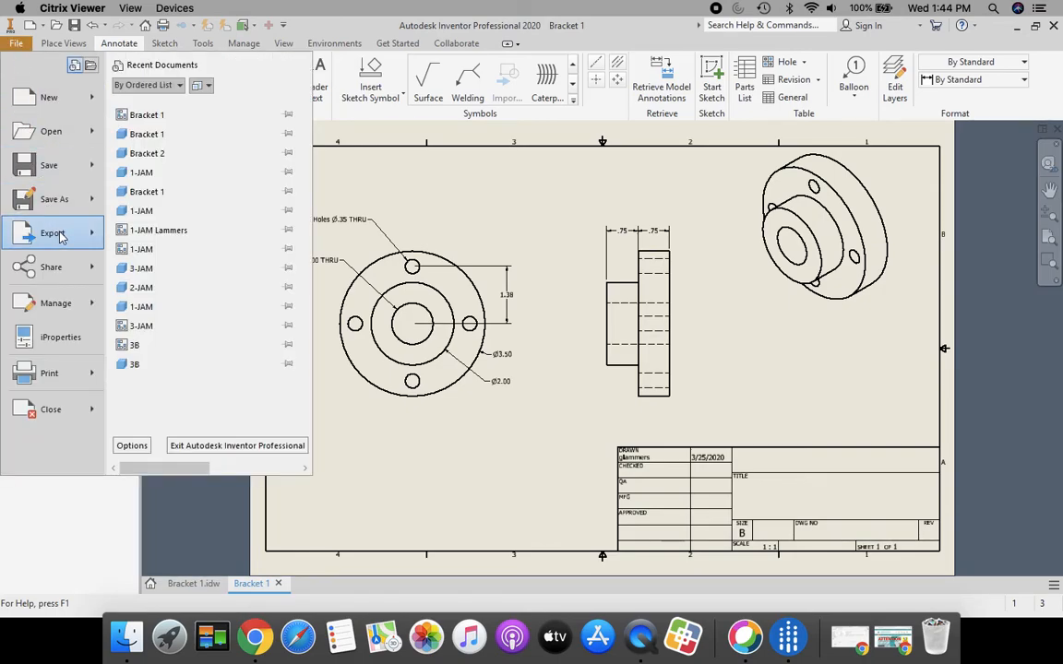
left_click(56, 199)
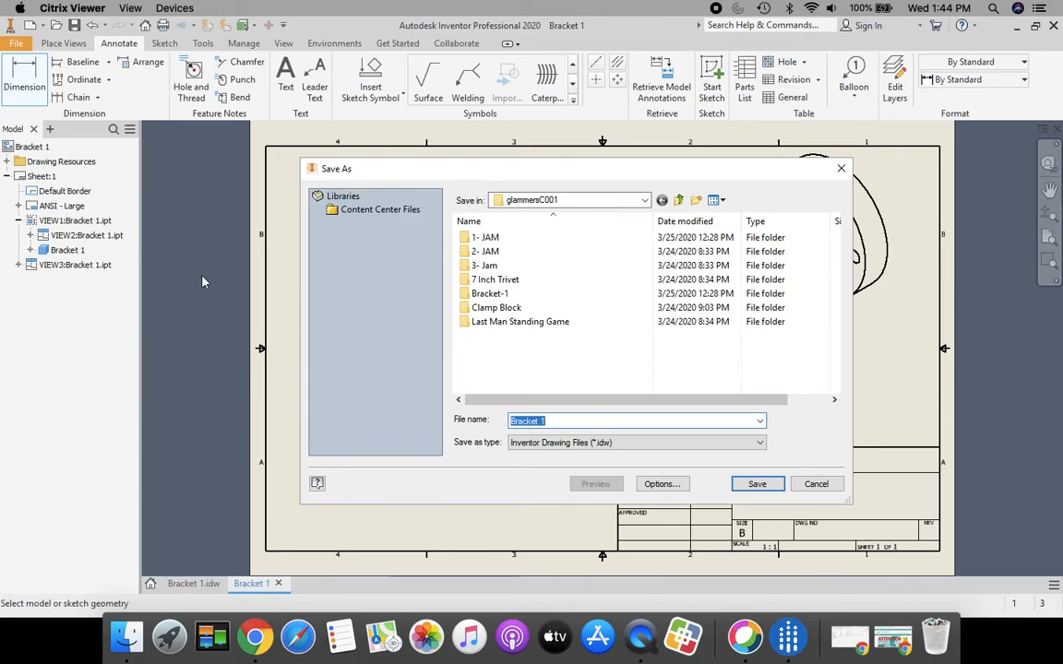
double_click(493, 295)
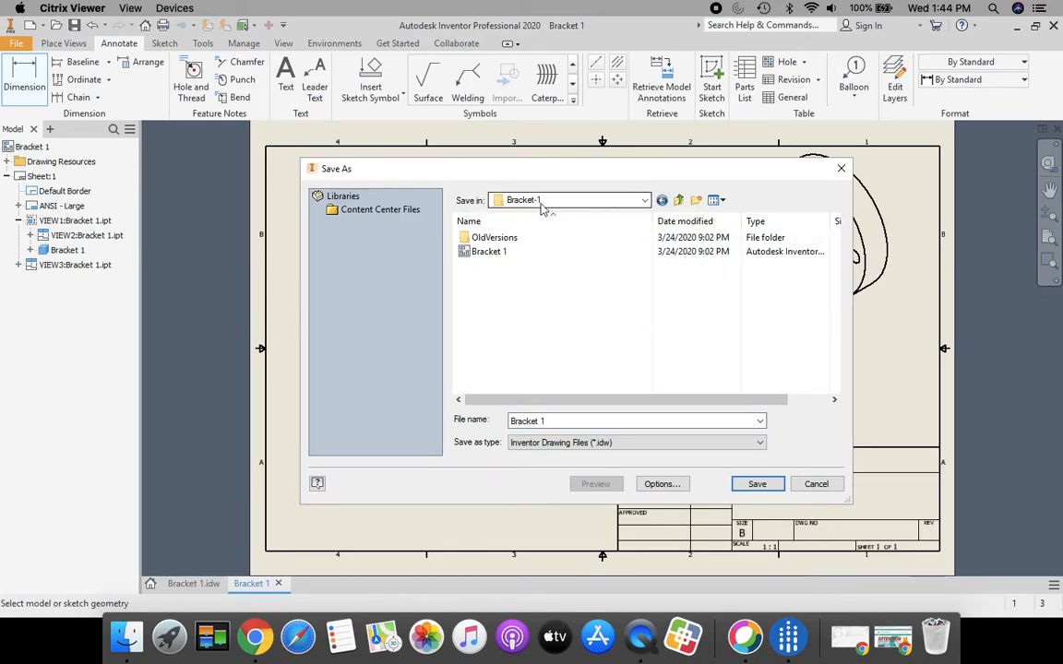
left_click(645, 200)
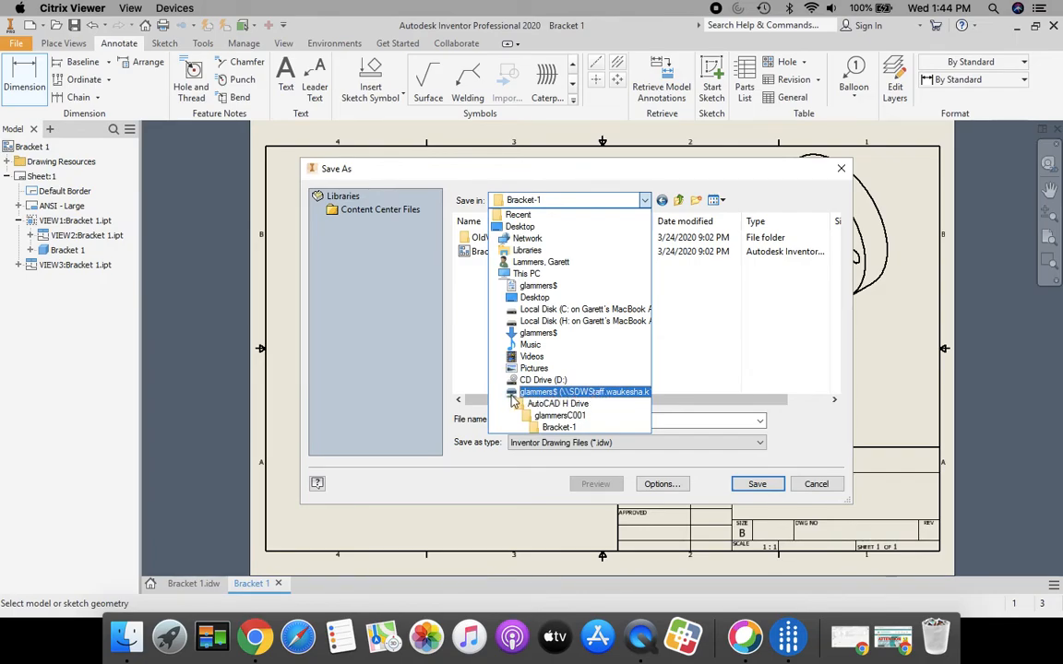
left_click(470, 363)
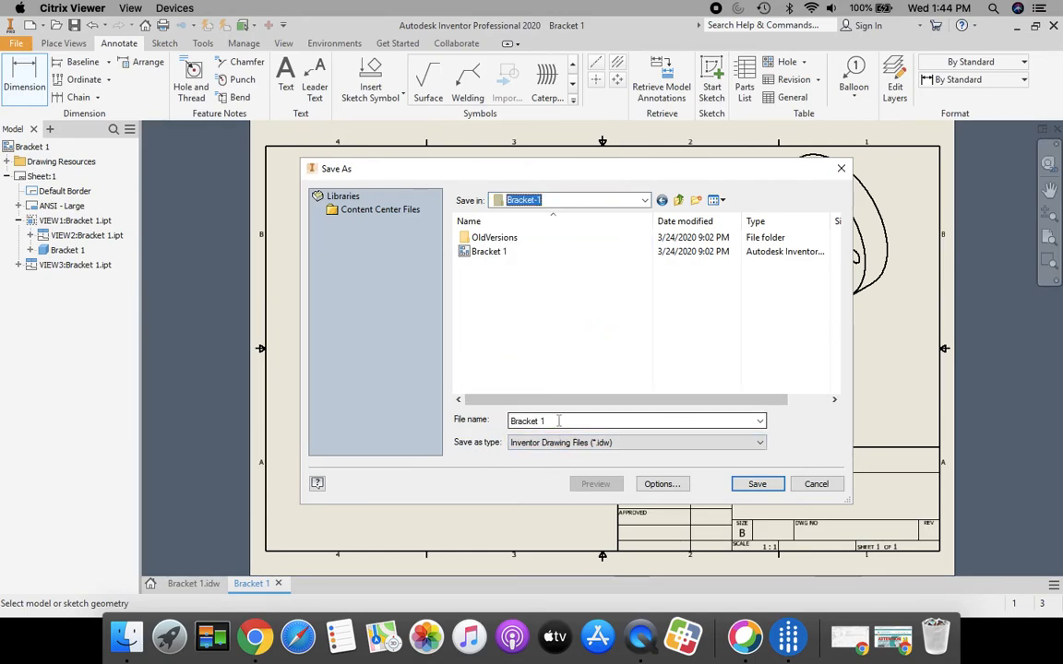
left_click(644, 200)
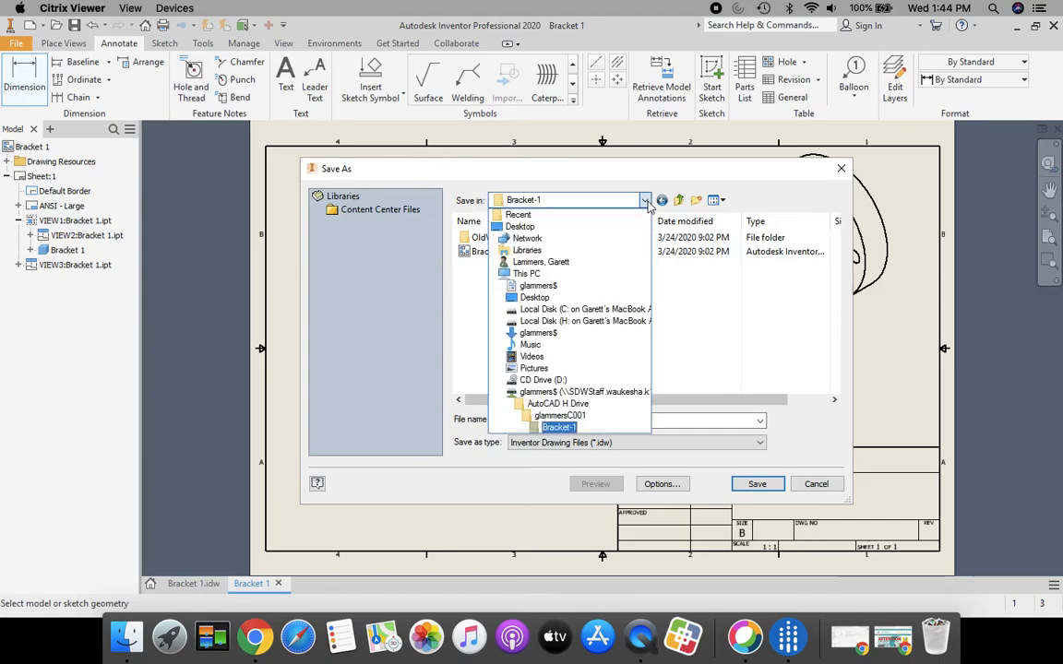
left_click(563, 392)
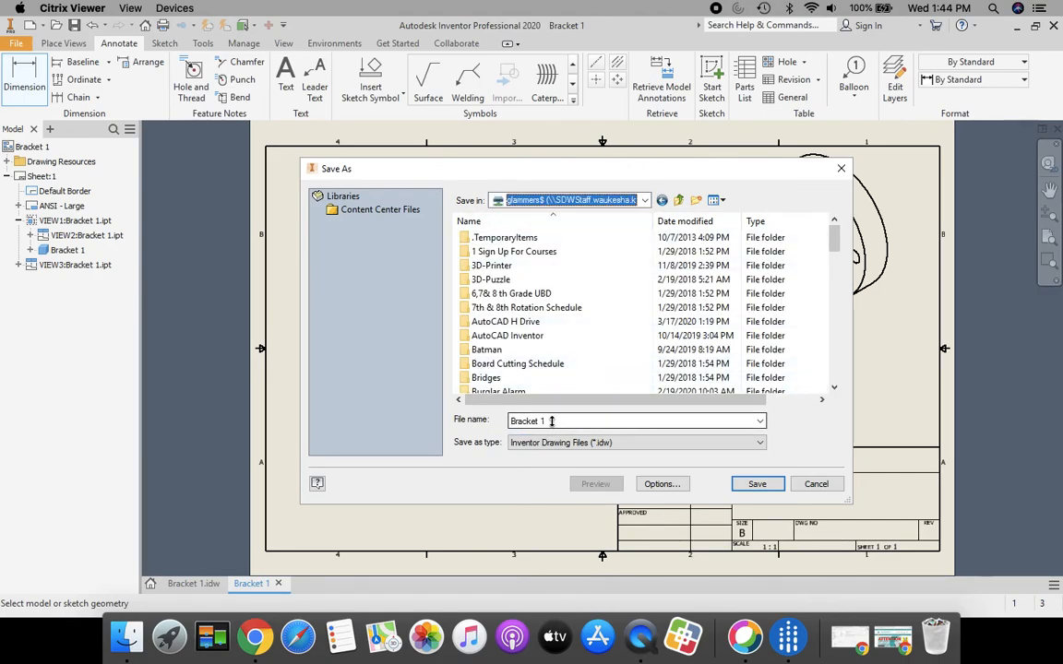
left_click(756, 484)
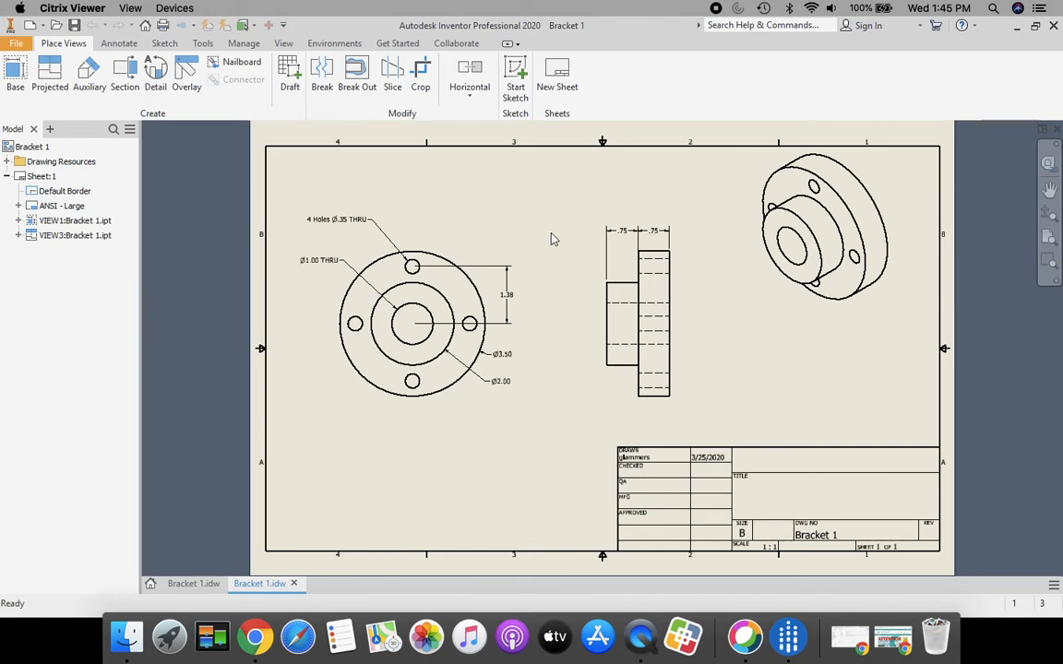
- Export the drawing as a PDF named Bracket 1 to the top level of the personal network drive
left_click(17, 46)
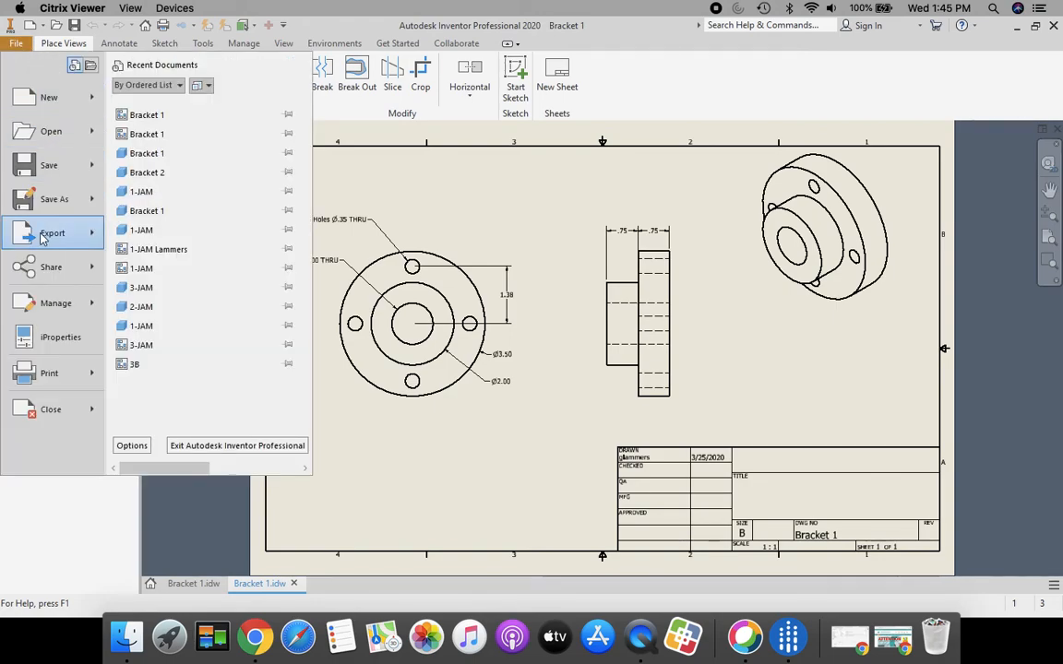
left_click(52, 235)
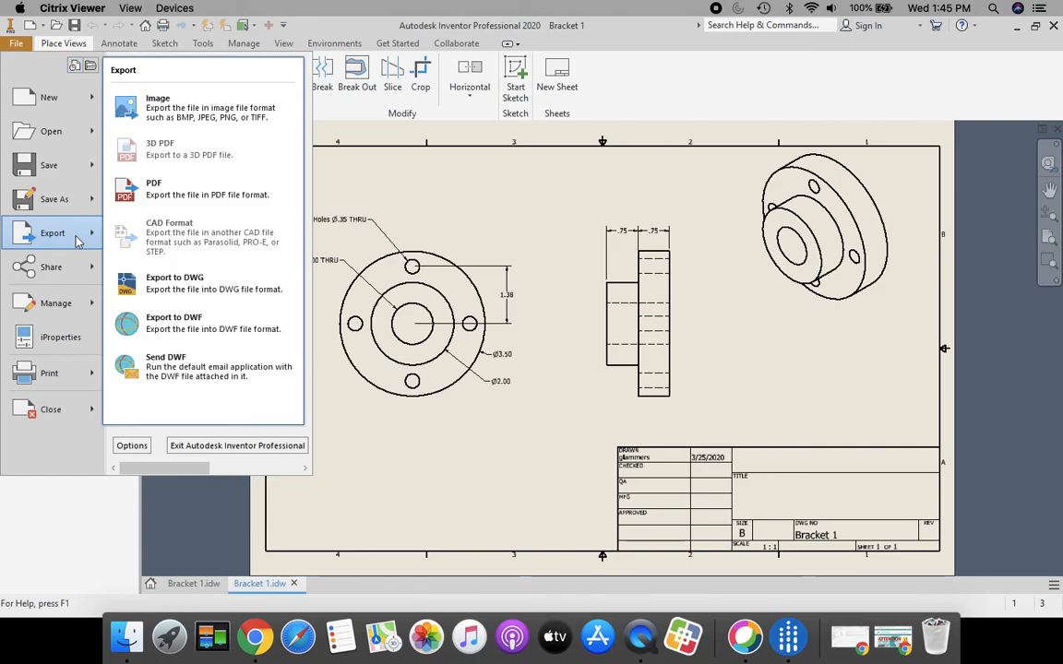
left_click(205, 198)
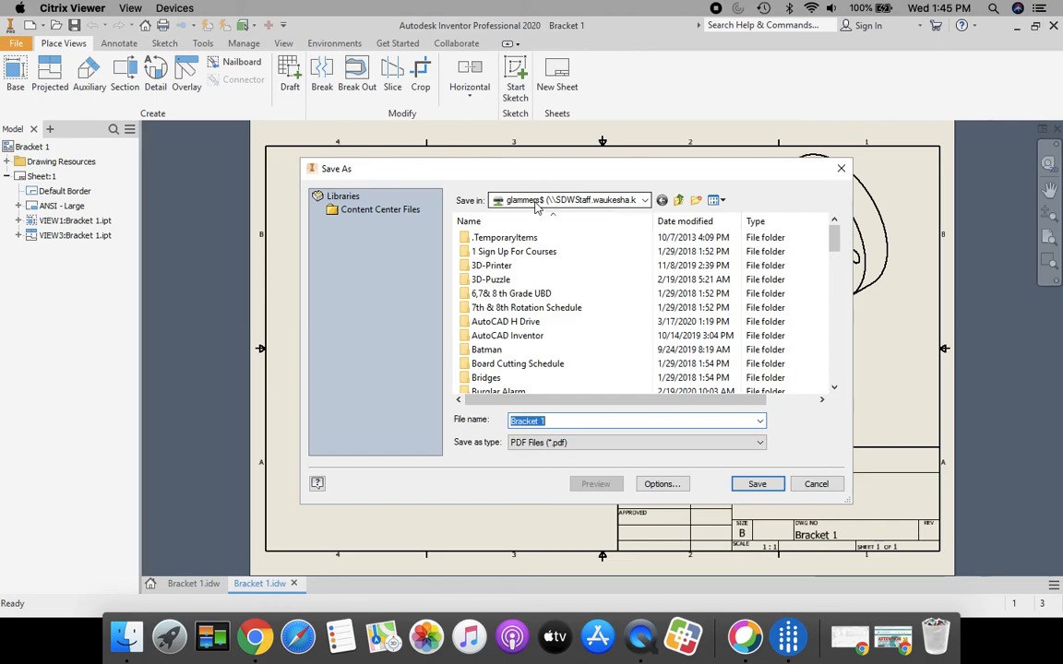
left_click(758, 485)
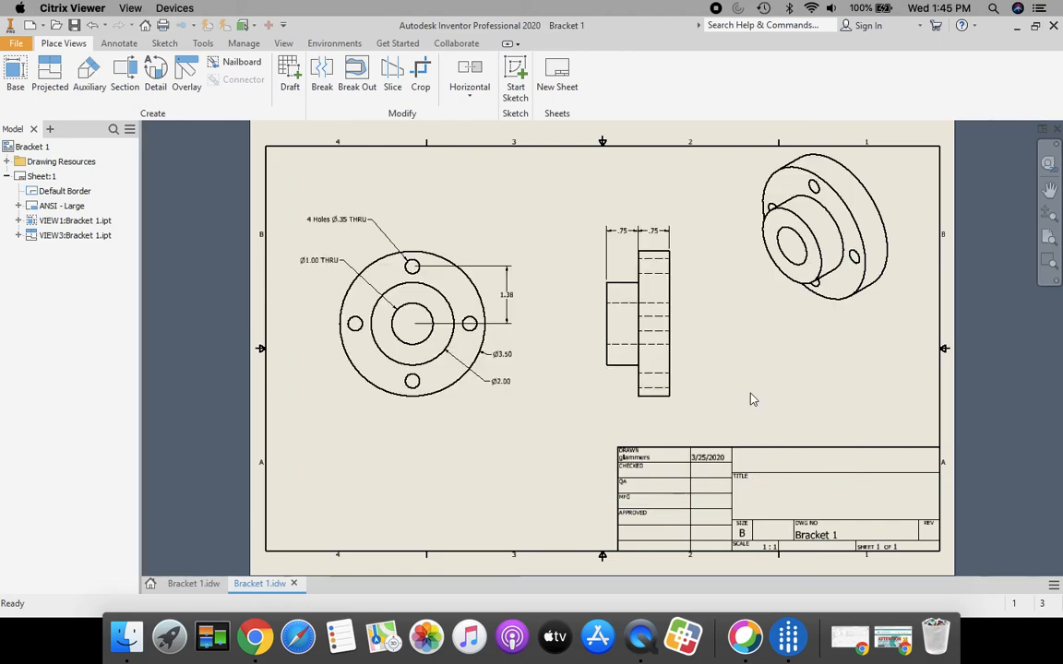